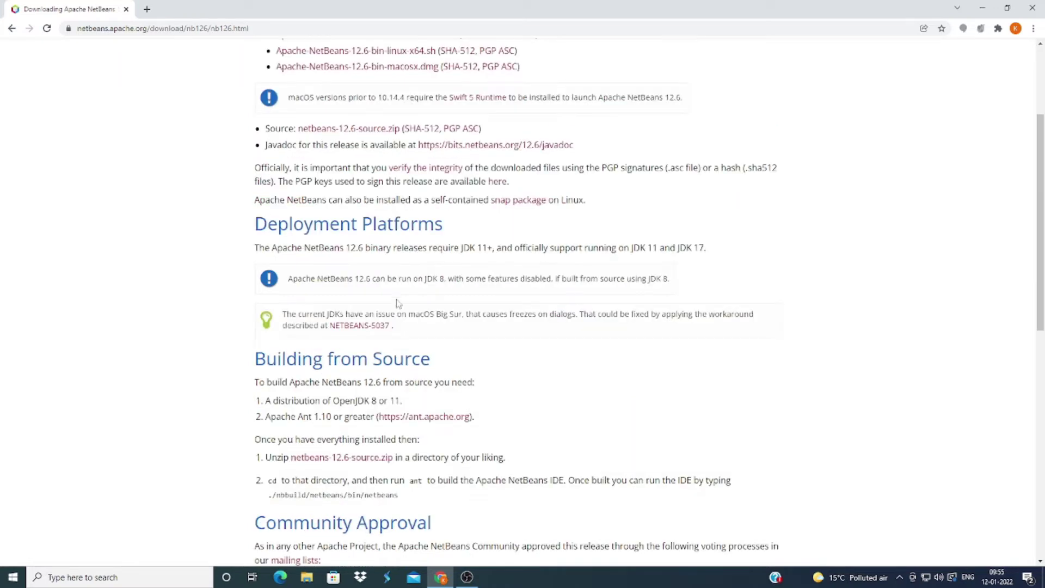
# Download the Apache NetBeans 12.6 Windows x64 installer from the HTTP mirror link
pyautogui.scroll(3, 399, 326)
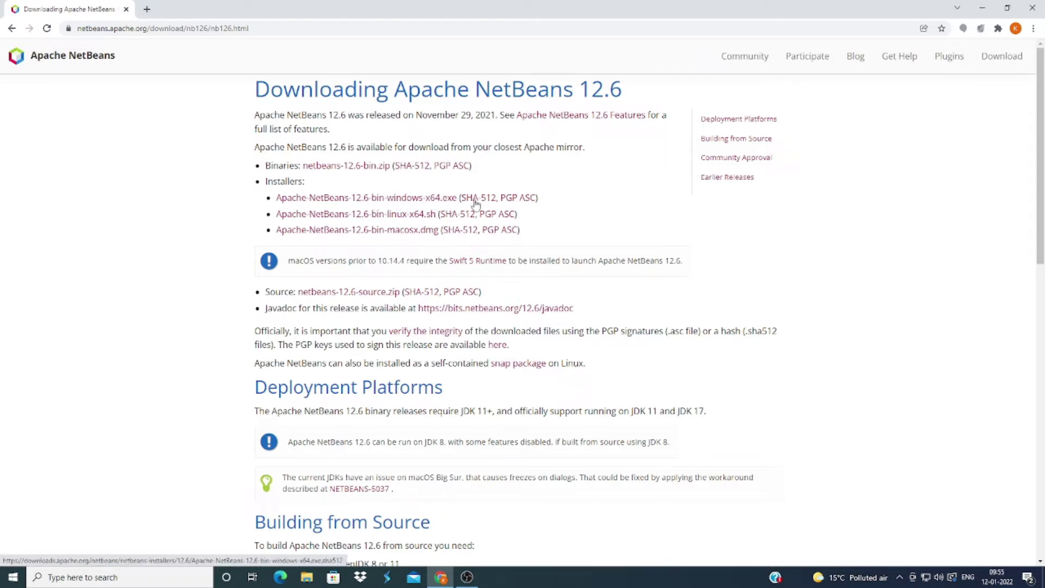
pyautogui.click(411, 198)
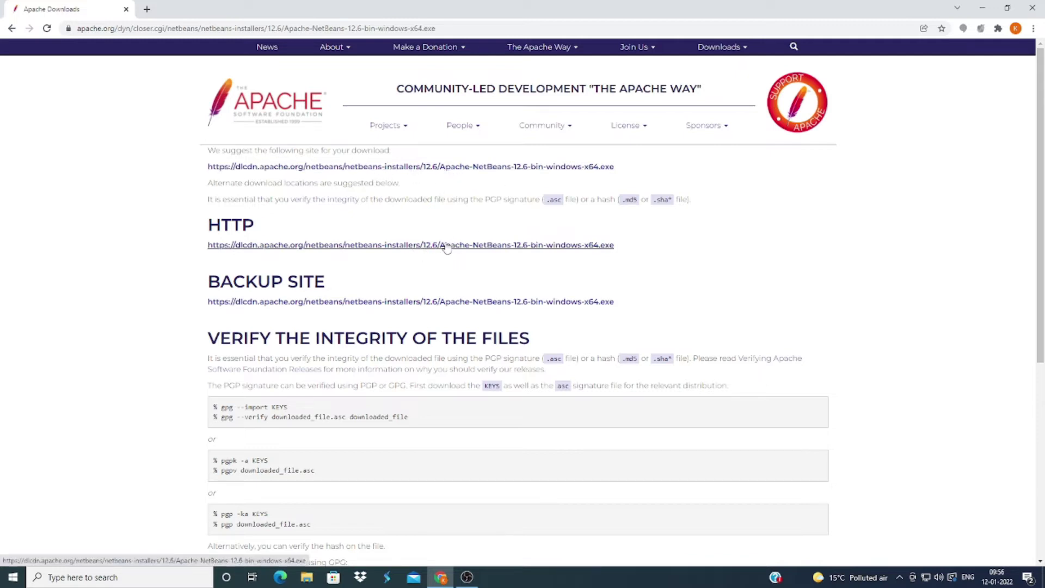
pyautogui.click(401, 245)
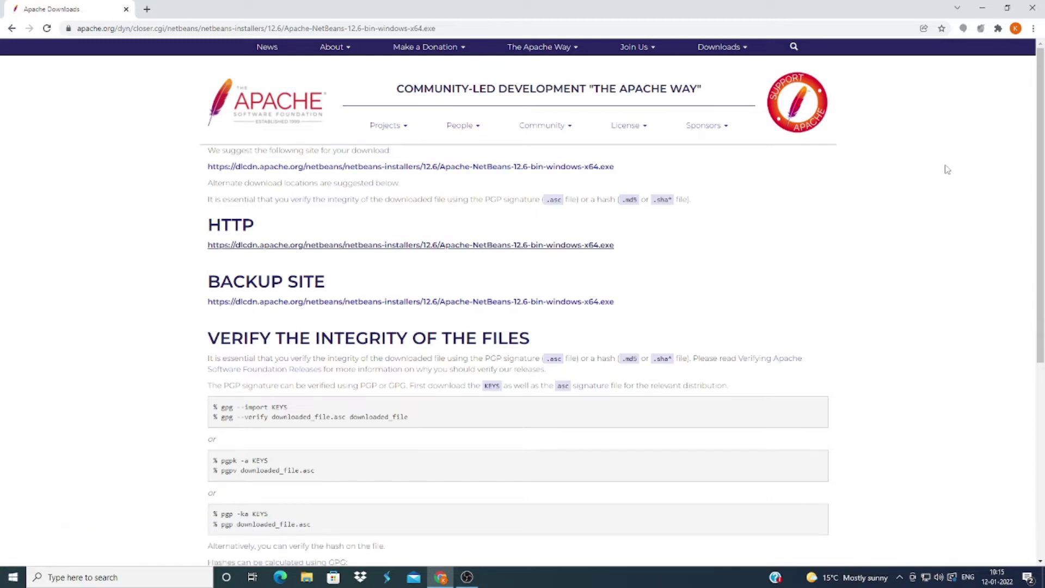
# Open the browser's downloads folder, launch the Apache NetBeans 12.5 Windows x64 installer and minimize the windows behind it
pyautogui.click(1033, 28)
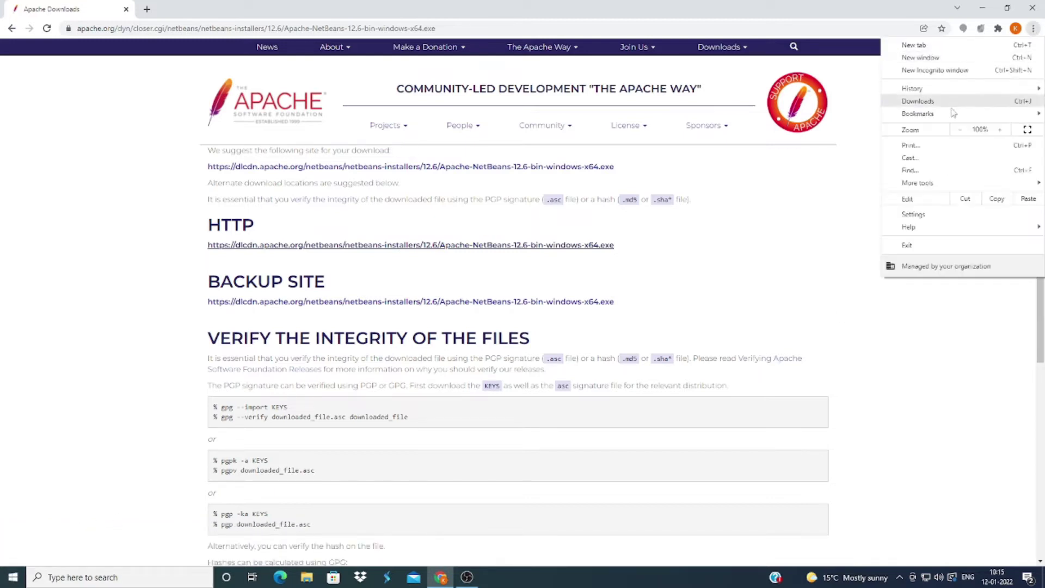
pyautogui.click(918, 101)
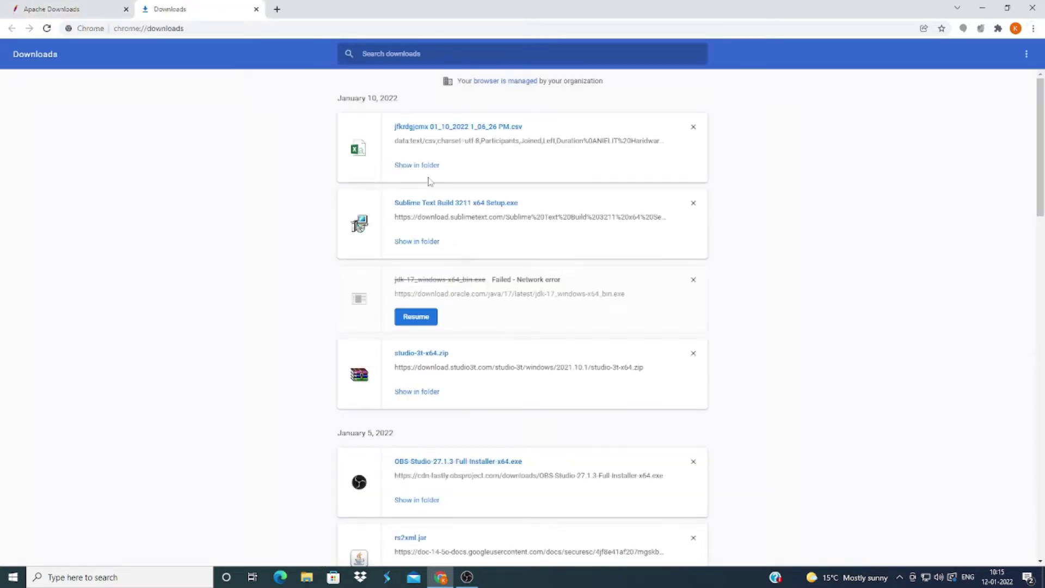
pyautogui.click(428, 169)
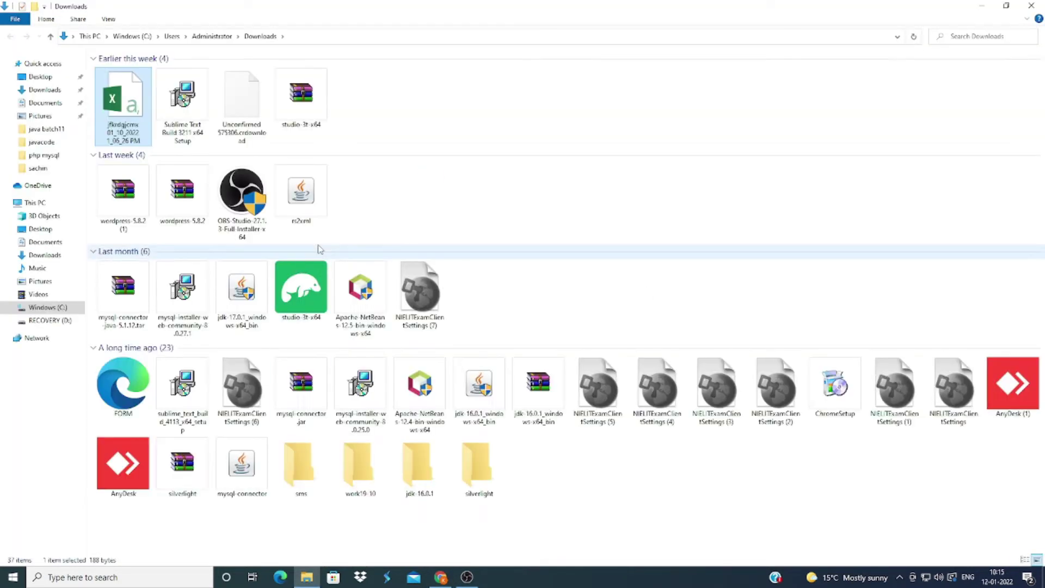
pyautogui.click(358, 311)
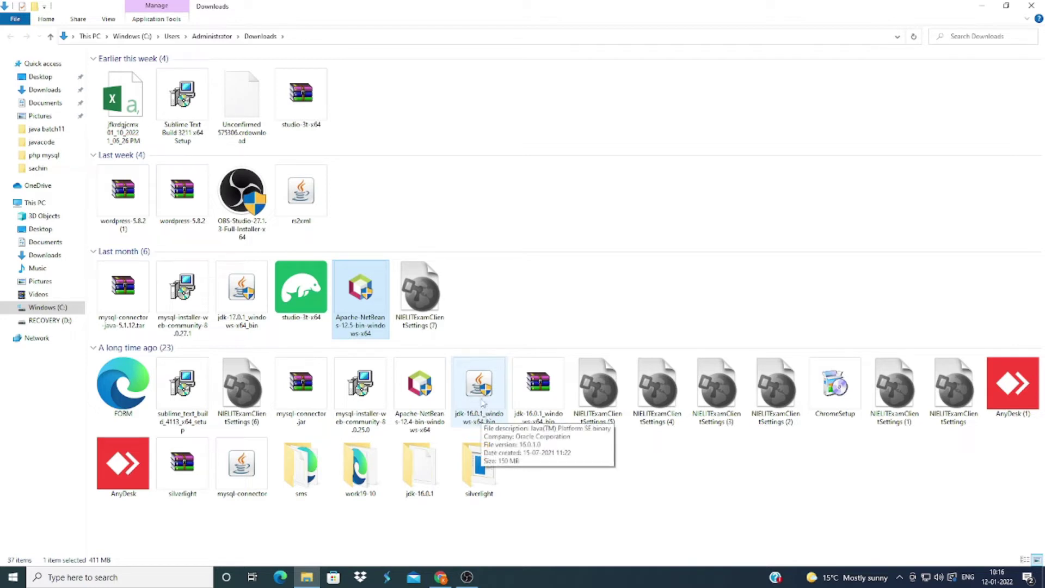
pyautogui.doubleClick(363, 301)
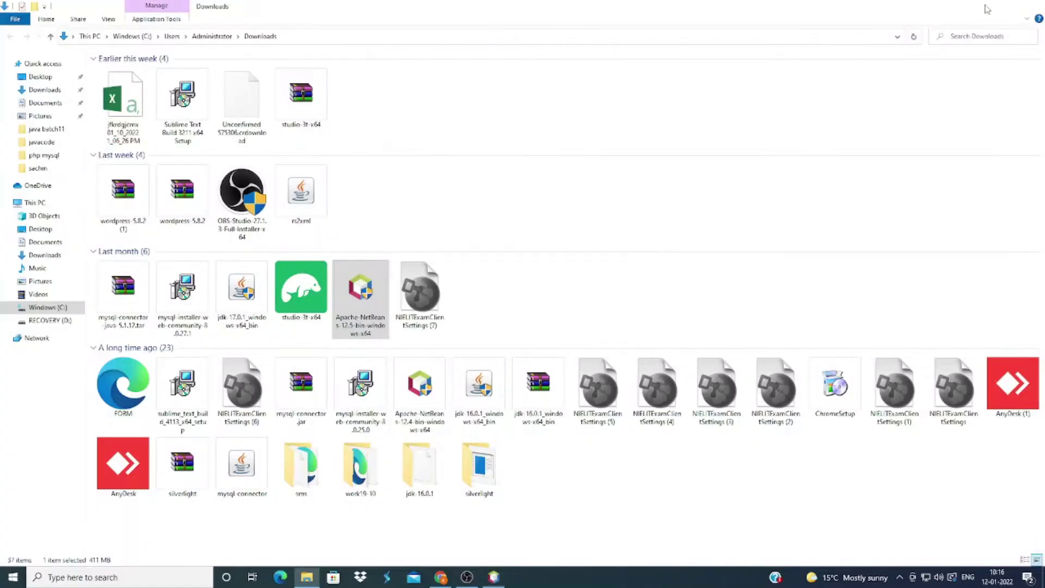
pyautogui.click(983, 8)
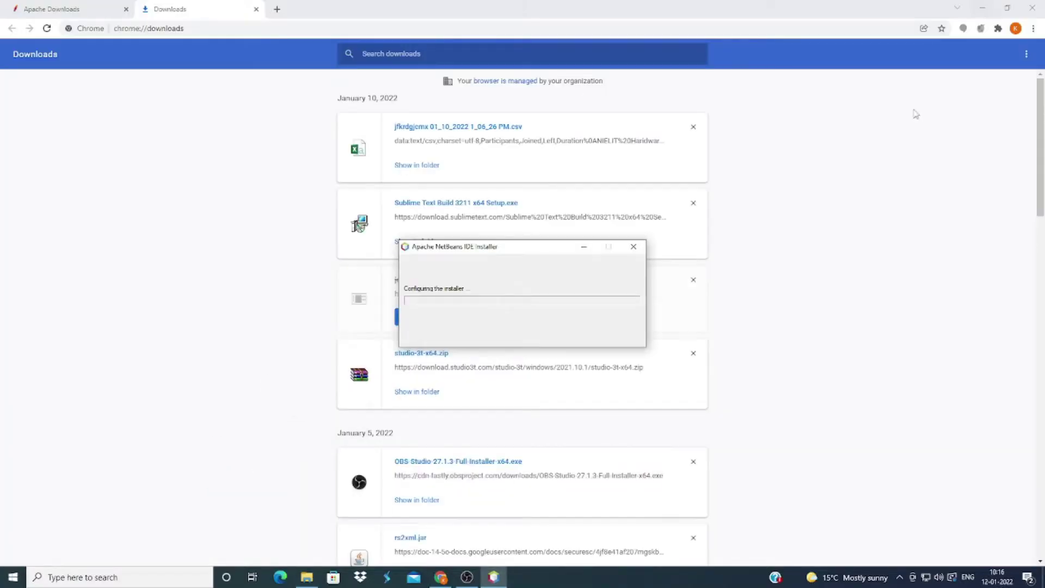
pyautogui.click(991, 7)
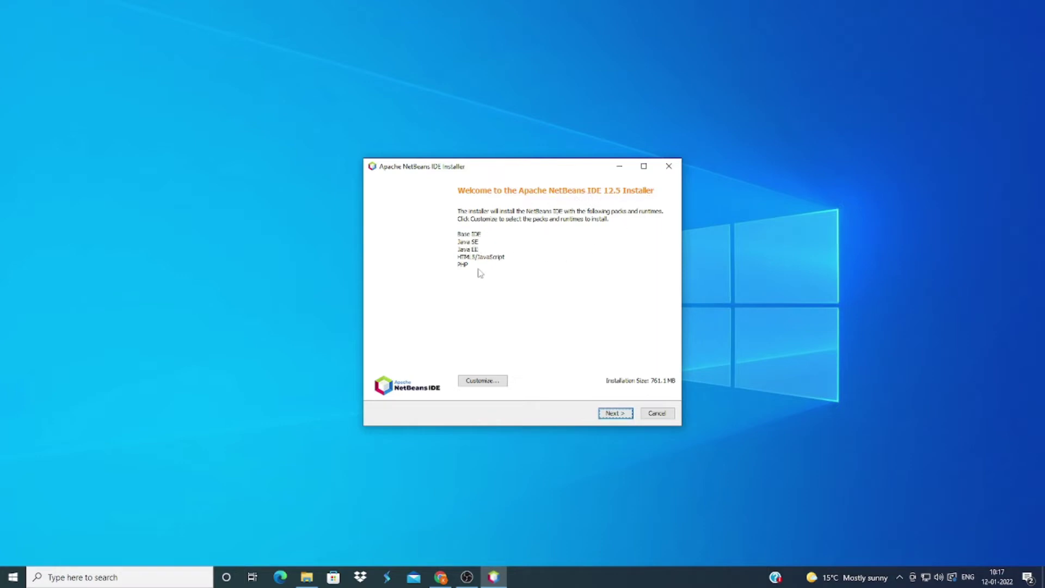
# Install Apache NetBeans IDE 12.5, accepting the license and keeping the default installation folder, JDK 17.0.1 and update check
pyautogui.click(615, 413)
pyautogui.click(375, 388)
pyautogui.click(624, 415)
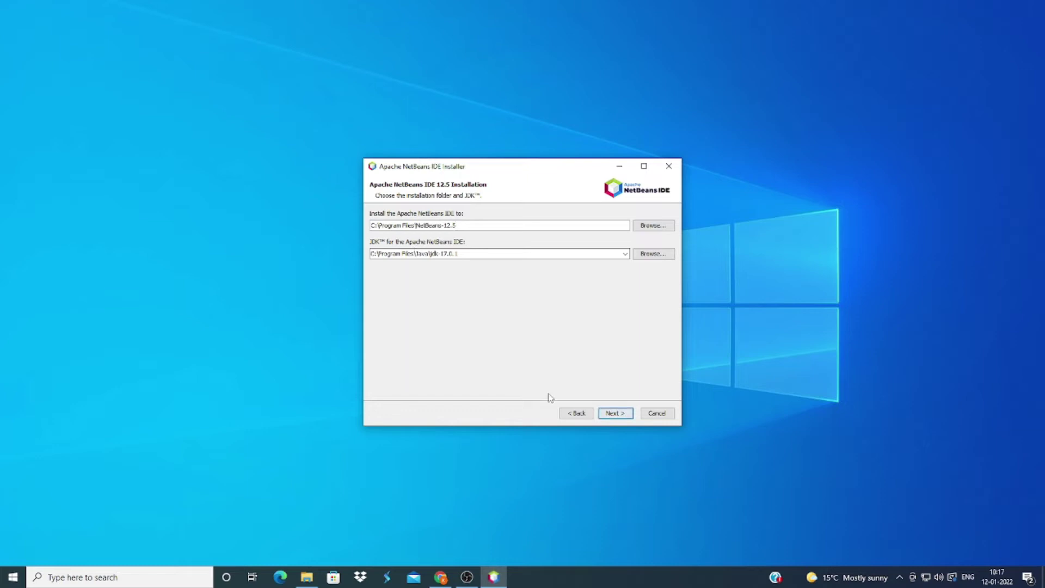
pyautogui.click(614, 413)
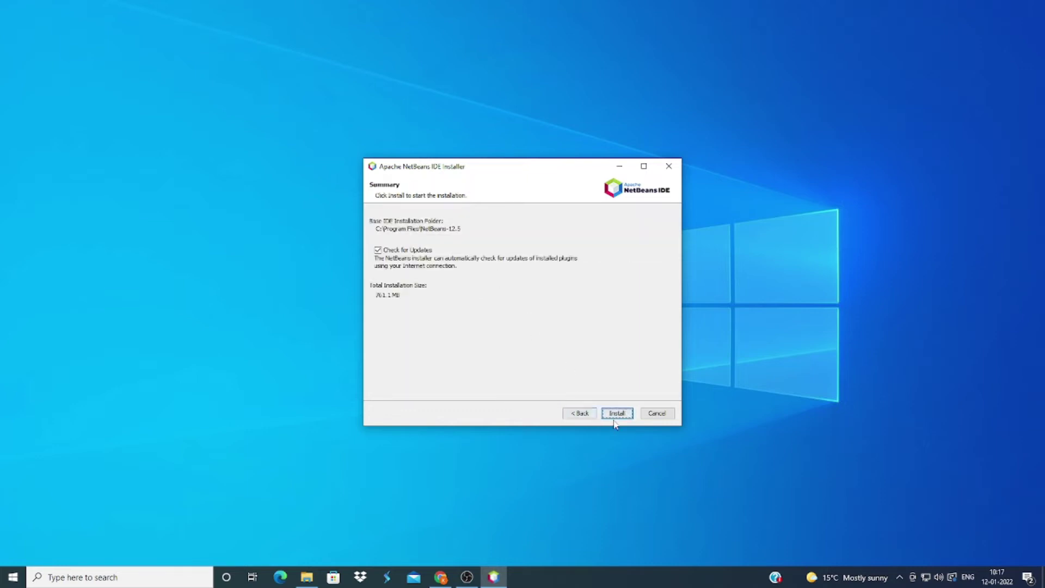
pyautogui.click(621, 414)
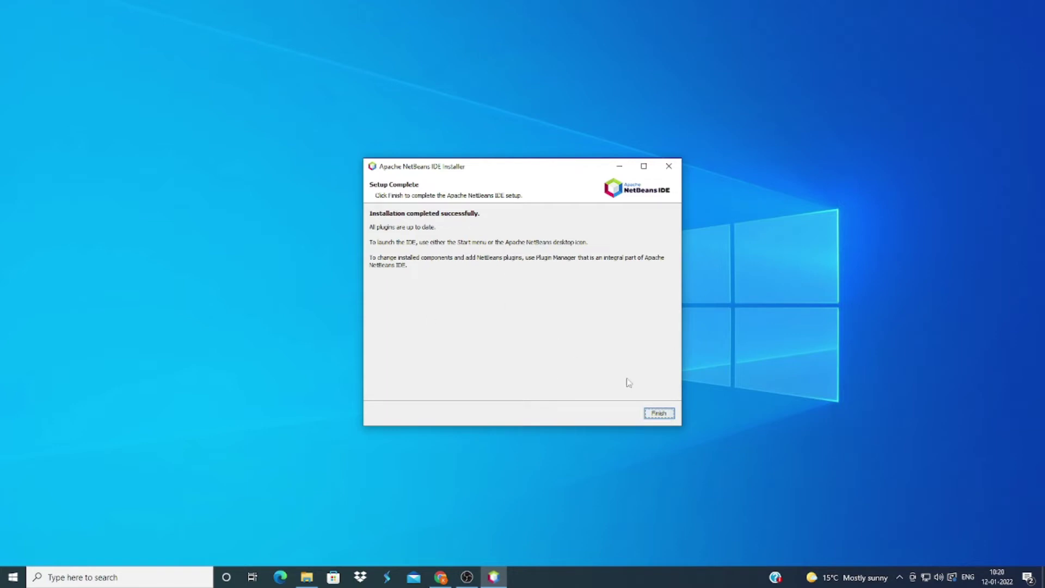
pyautogui.click(668, 415)
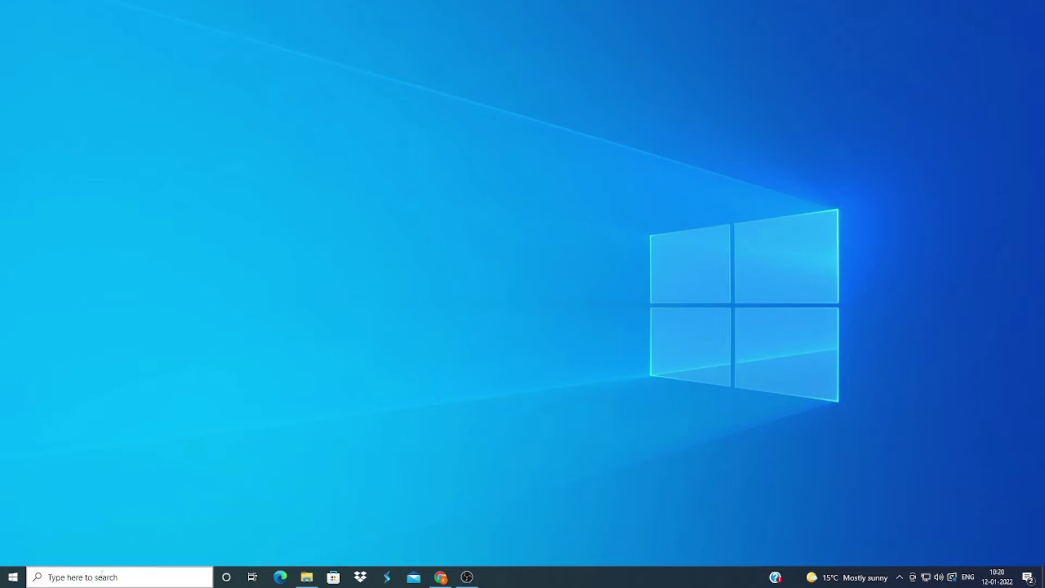
# Find and launch Apache NetBeans IDE 12.5, import the settings from version 12.4 and maximize the IDE window
pyautogui.click(86, 577)
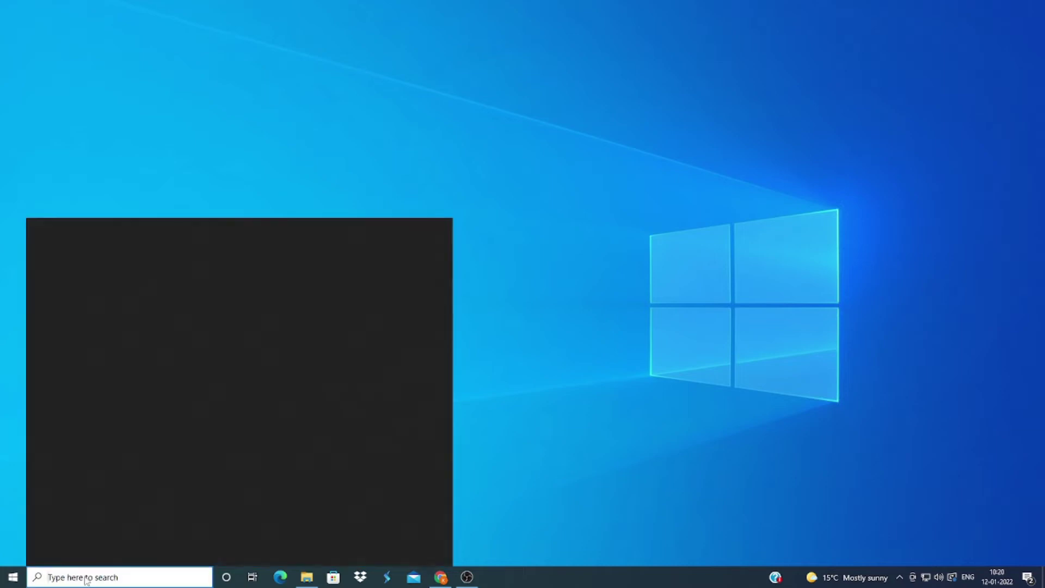
pyautogui.write('netflix')
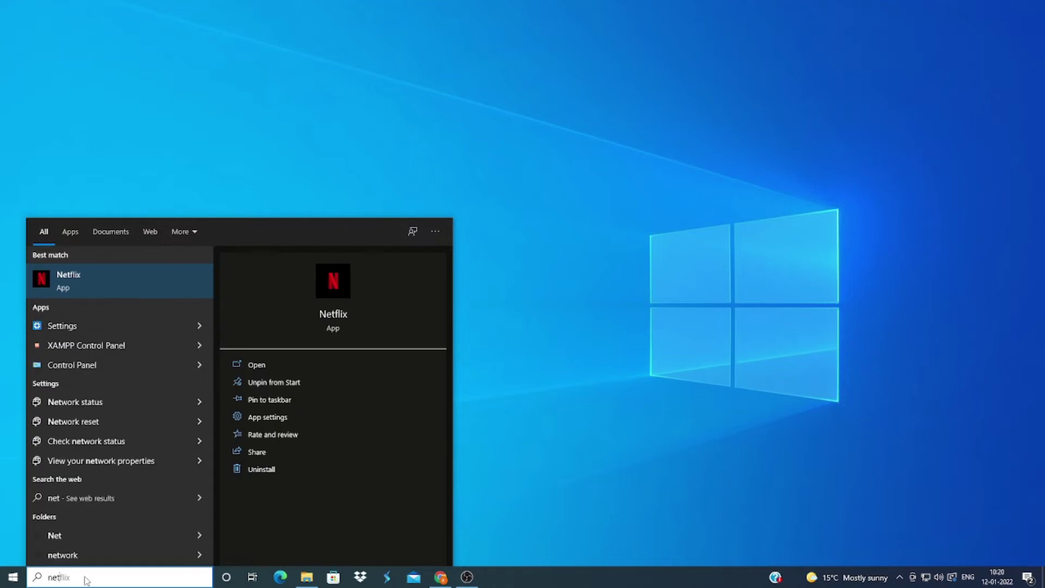
pyautogui.write('bea')
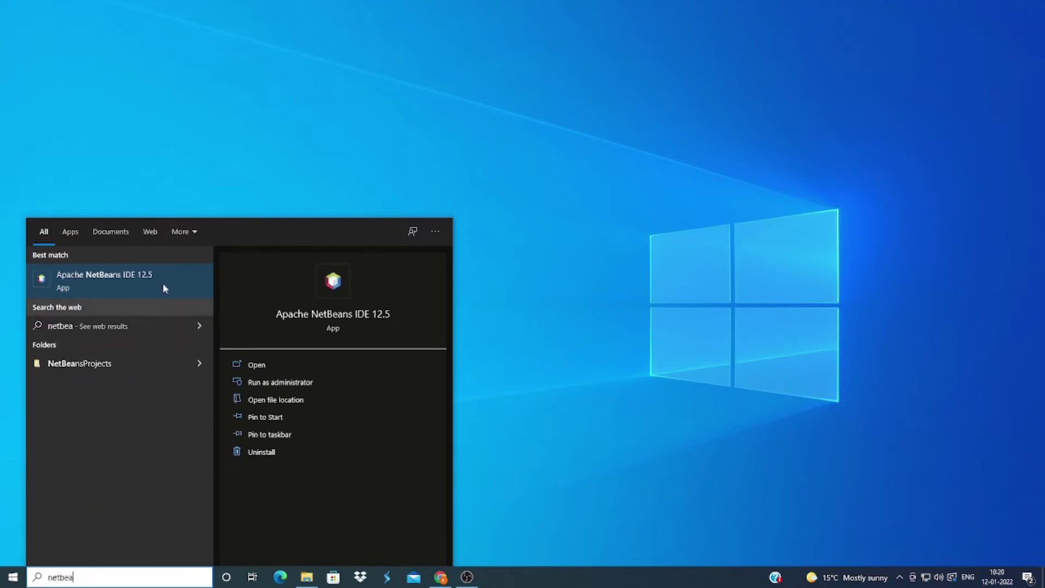
pyautogui.click(134, 278)
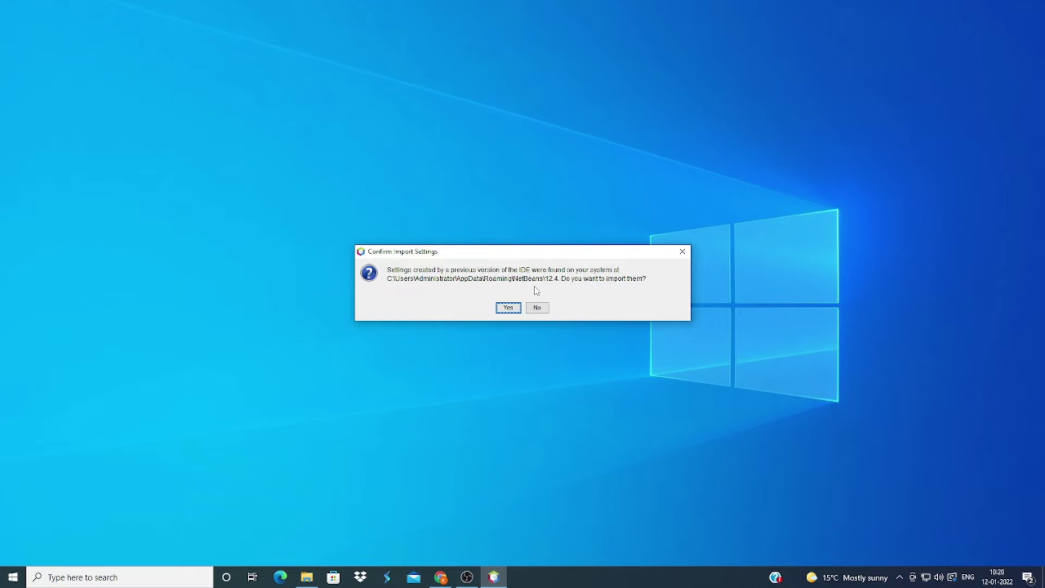
pyautogui.click(507, 309)
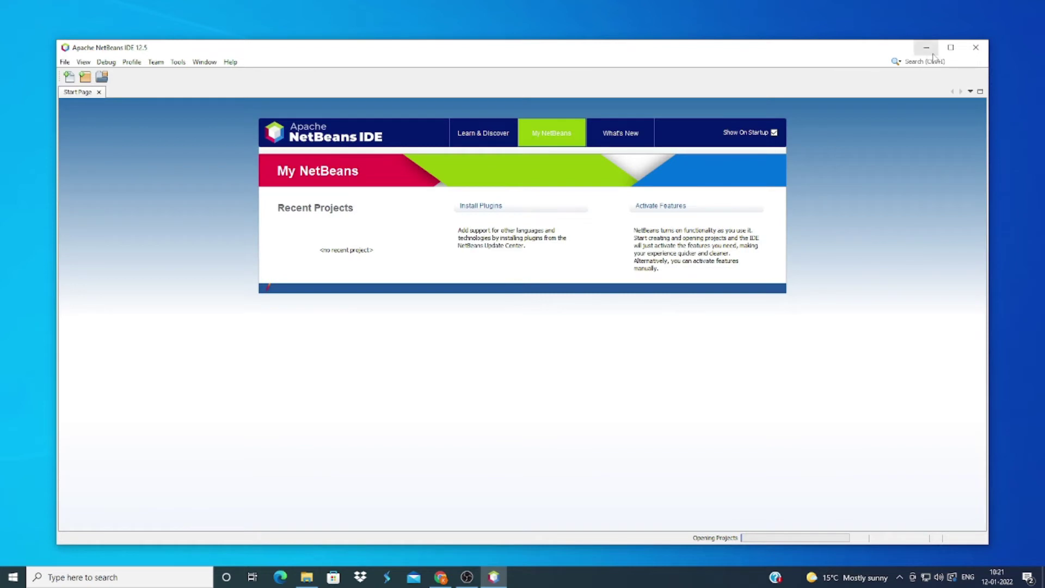
pyautogui.click(952, 48)
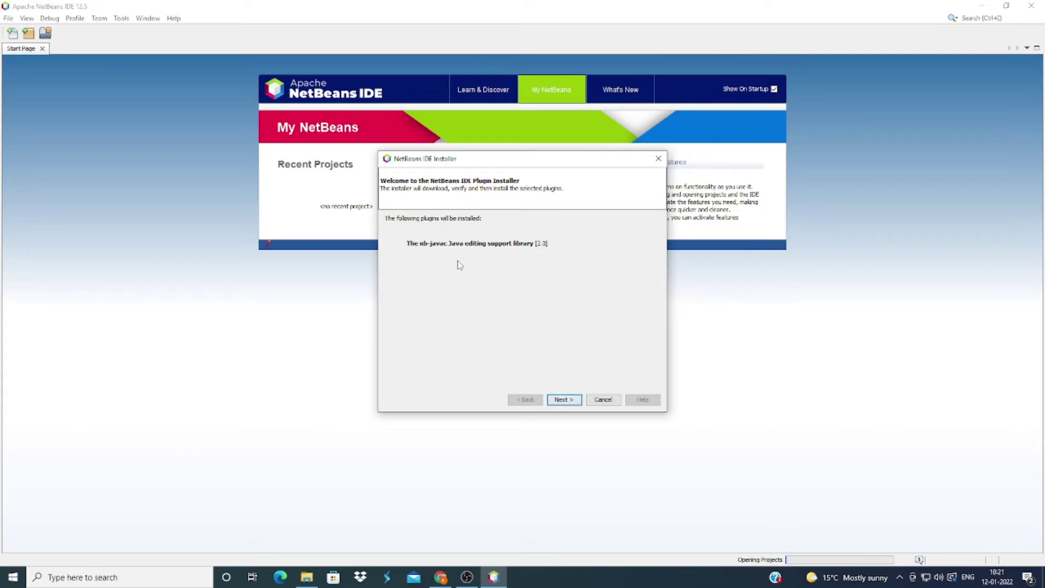
# Install the offered nb-javac Java editing support library plugin, accepting its license terms
pyautogui.click(564, 400)
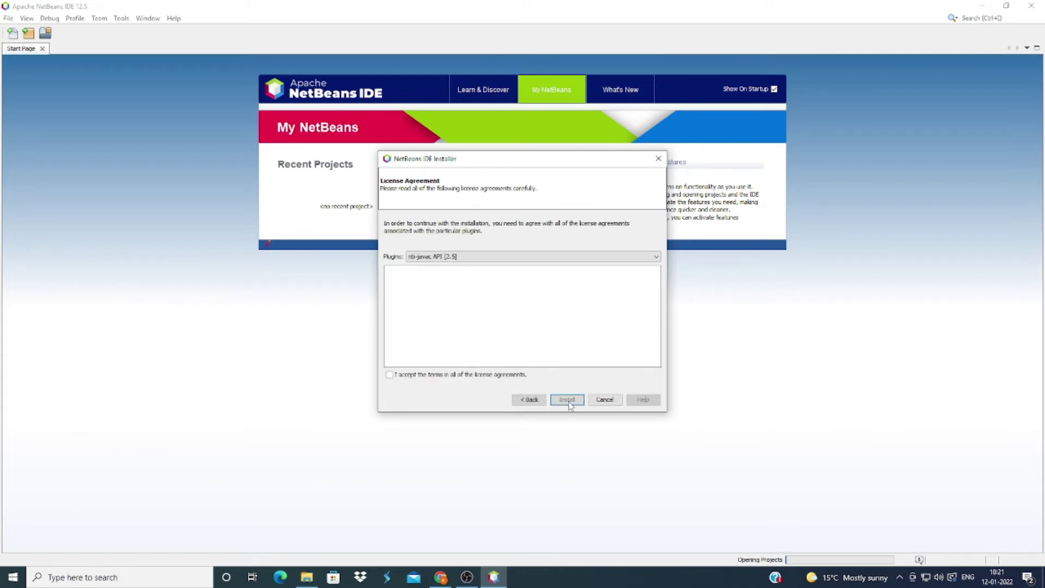
pyautogui.click(389, 375)
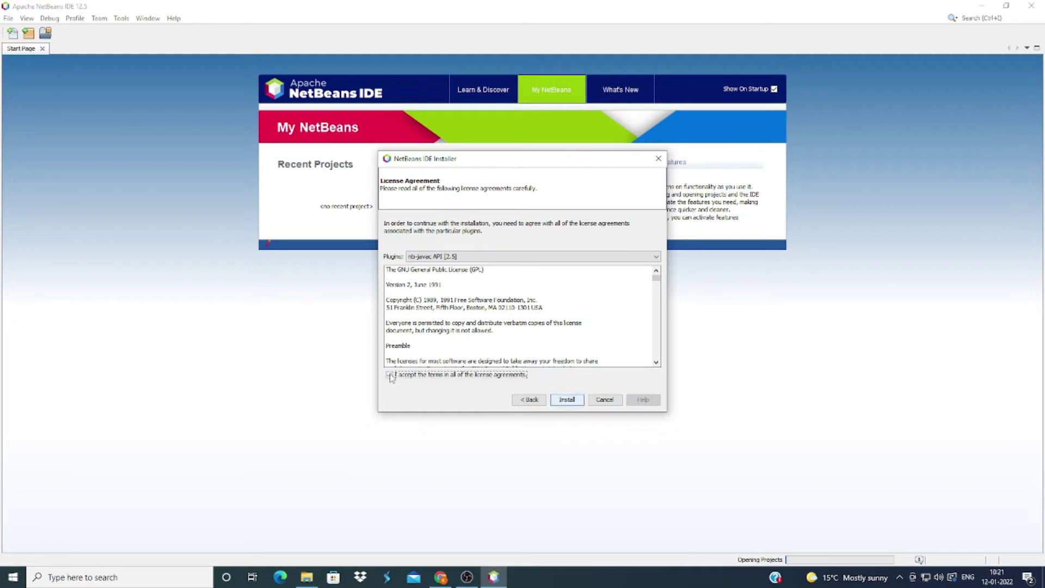
pyautogui.click(567, 400)
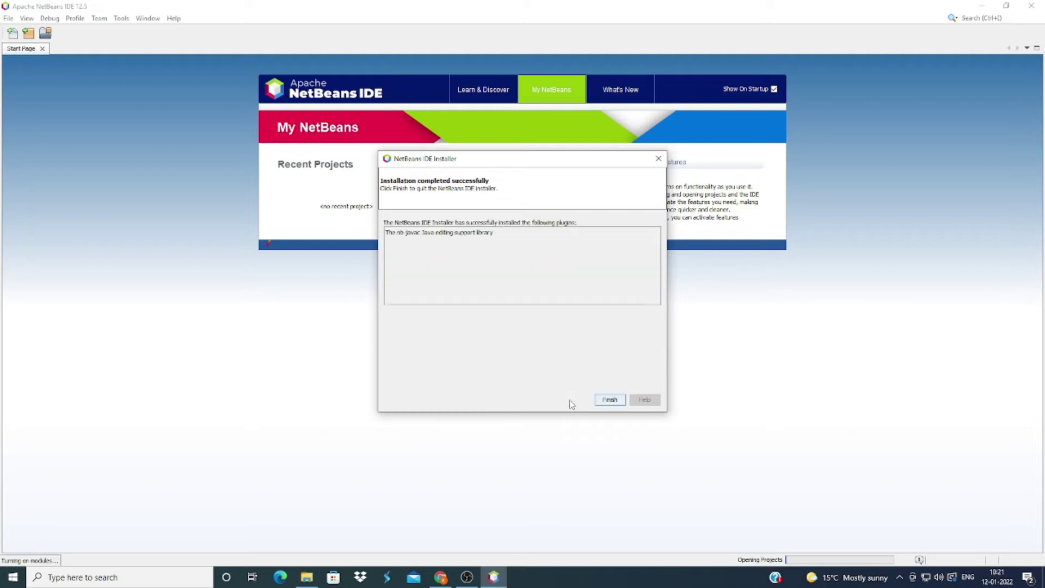
pyautogui.click(611, 400)
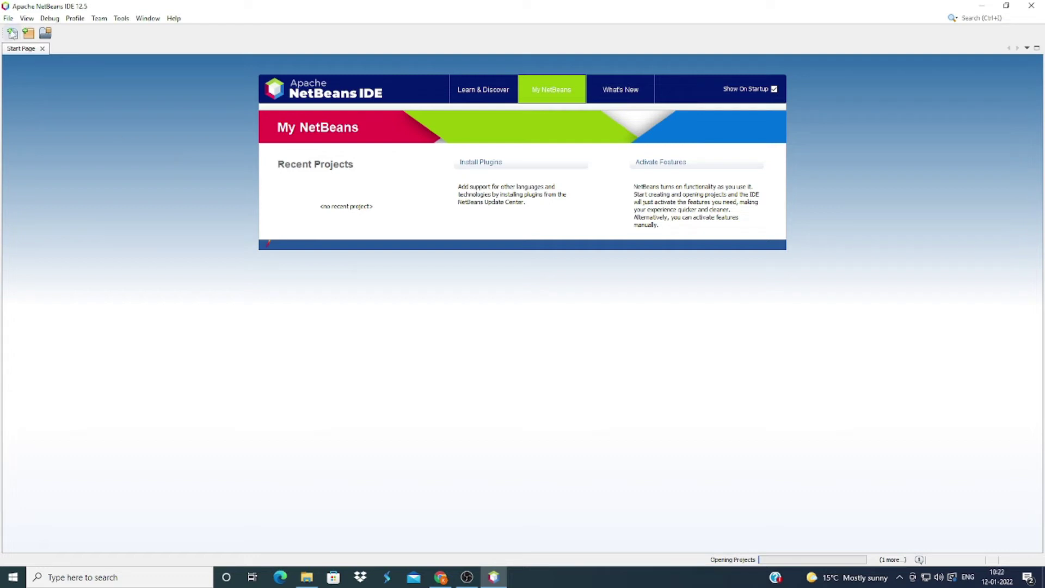
# Start a new project of type Java Application in the Java with Ant category
pyautogui.click(9, 18)
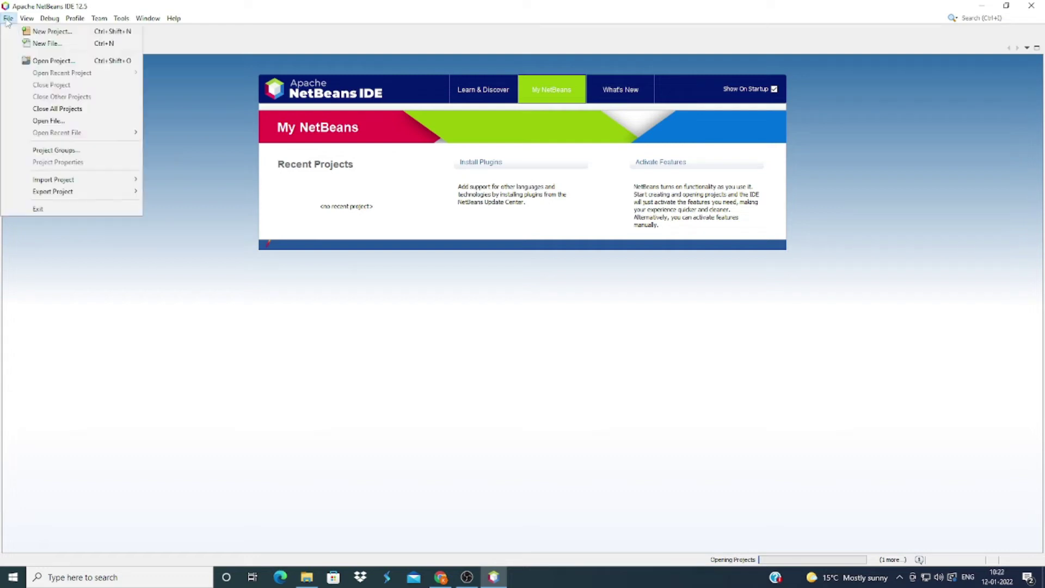
pyautogui.click(50, 31)
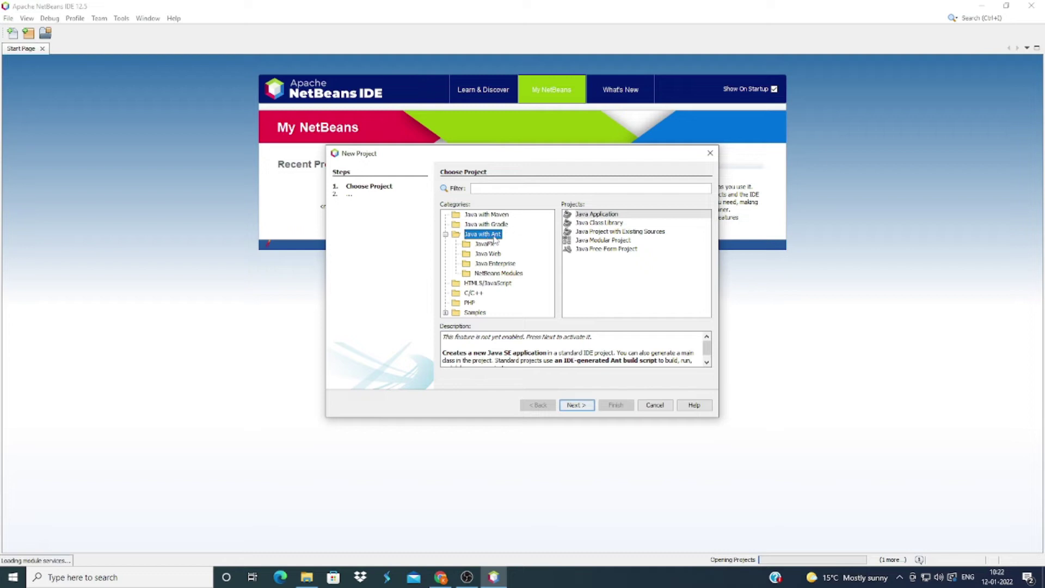
pyautogui.click(599, 215)
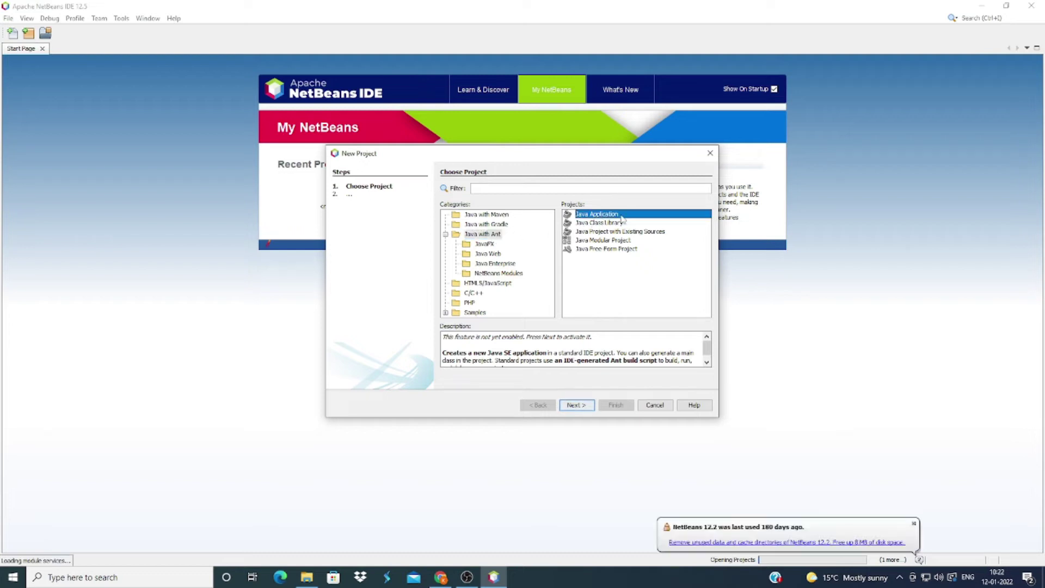
pyautogui.click(578, 406)
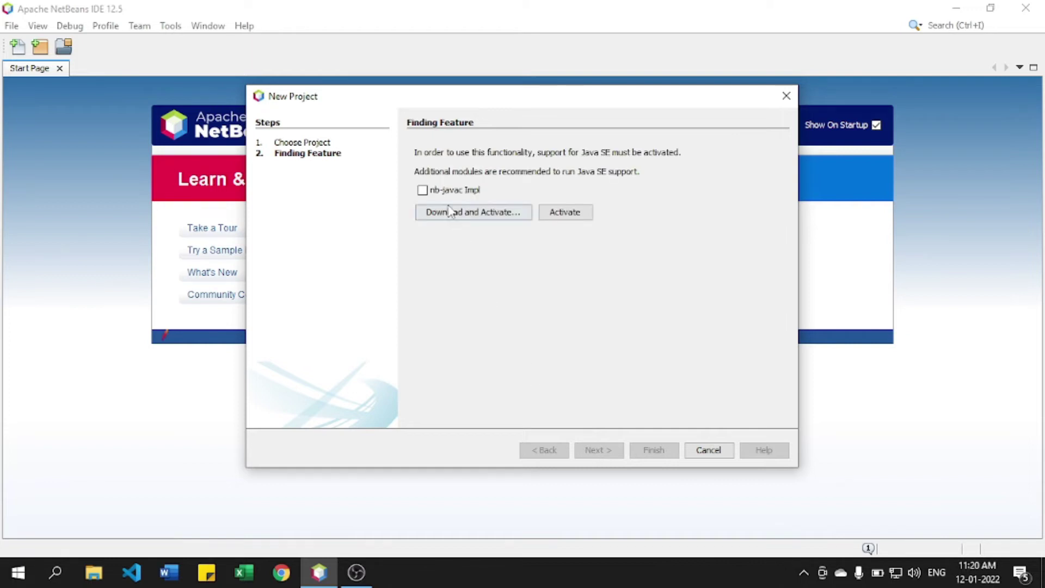
# Download and activate Java SE support with the nb-javac Impl module for the new project, accepting the license terms
pyautogui.click(423, 191)
pyautogui.click(491, 215)
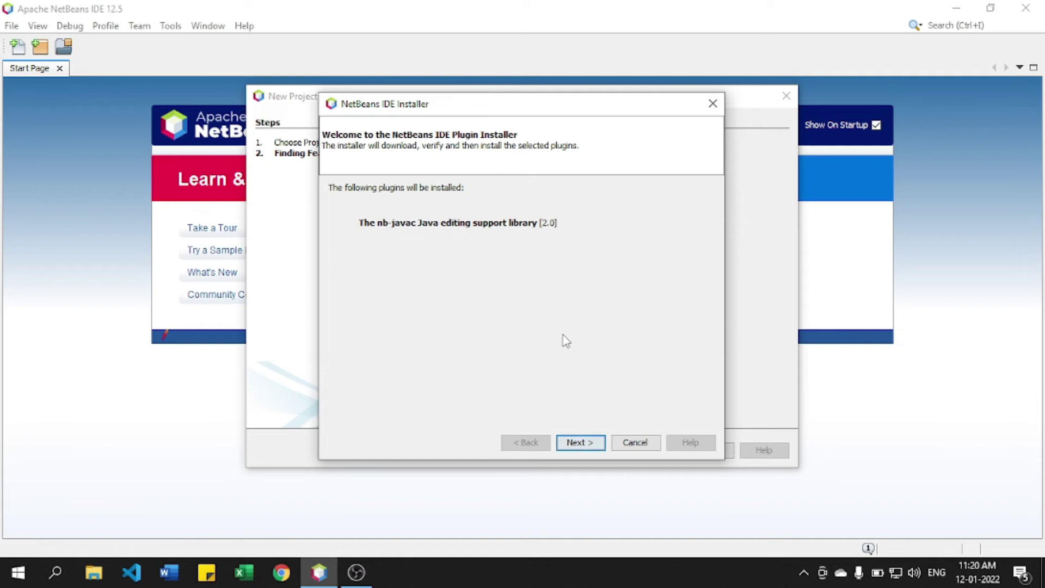
pyautogui.click(585, 444)
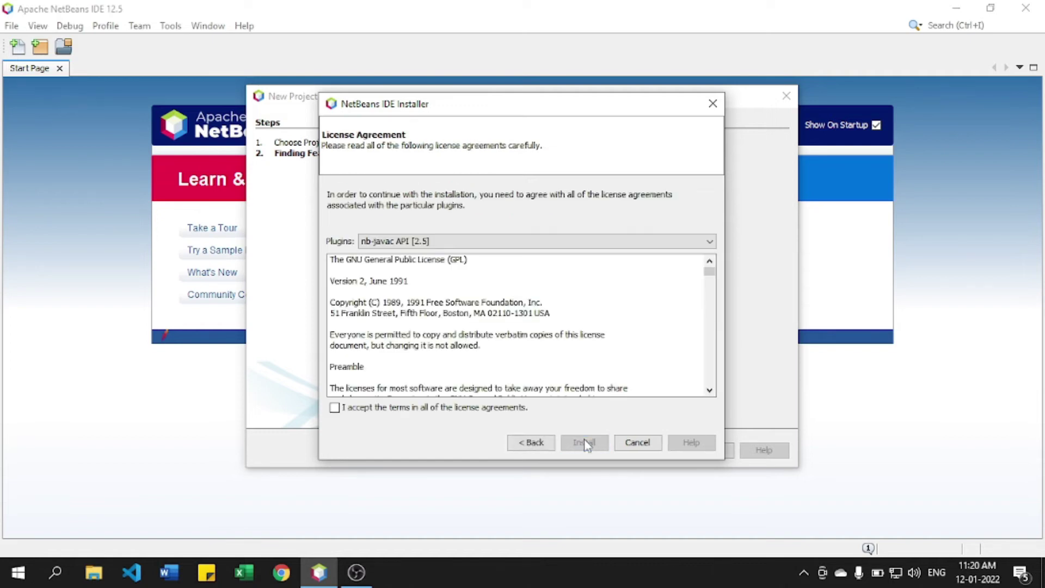
pyautogui.click(335, 407)
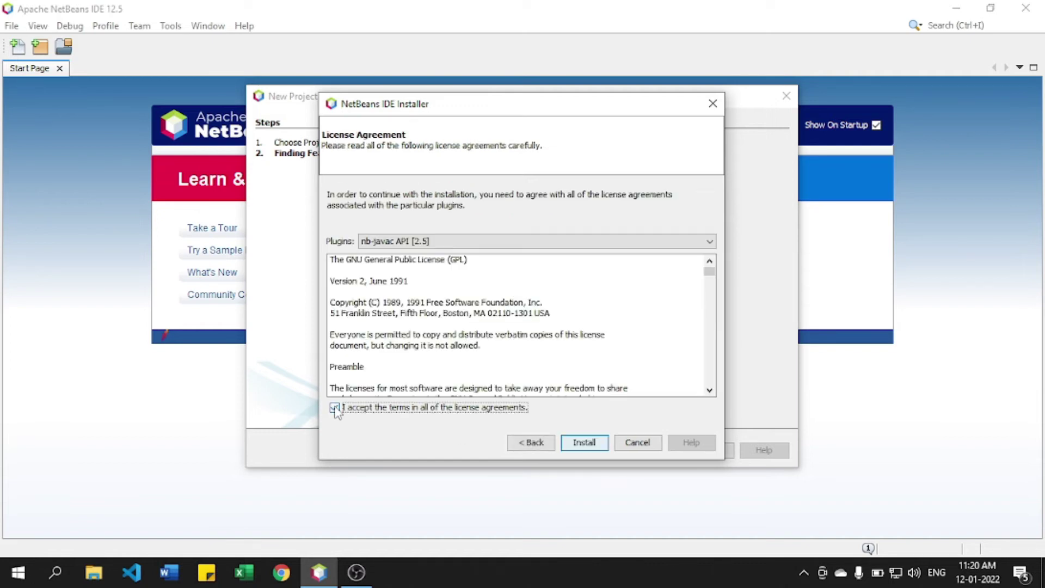
pyautogui.click(592, 445)
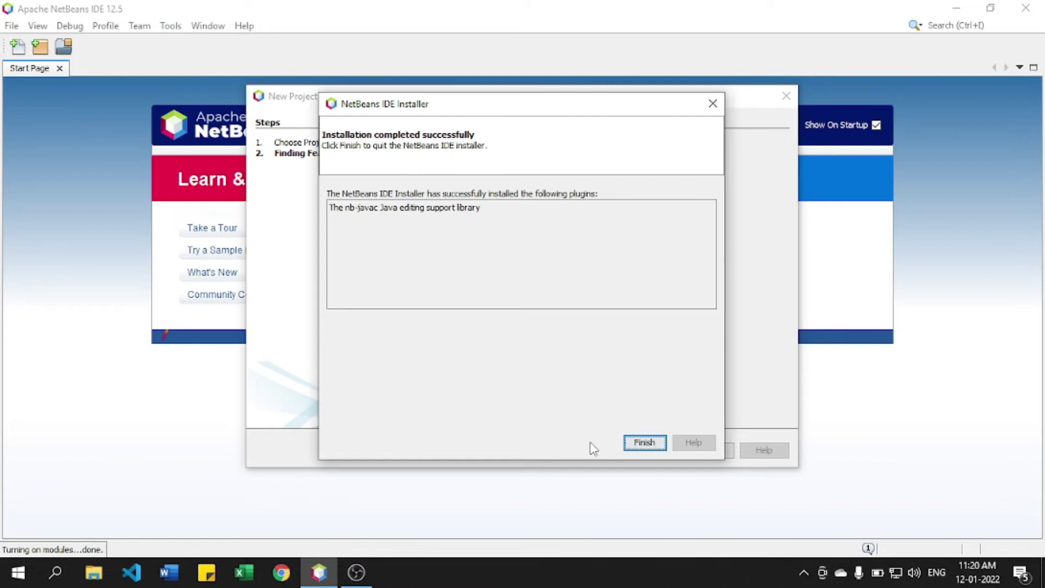
pyautogui.click(645, 443)
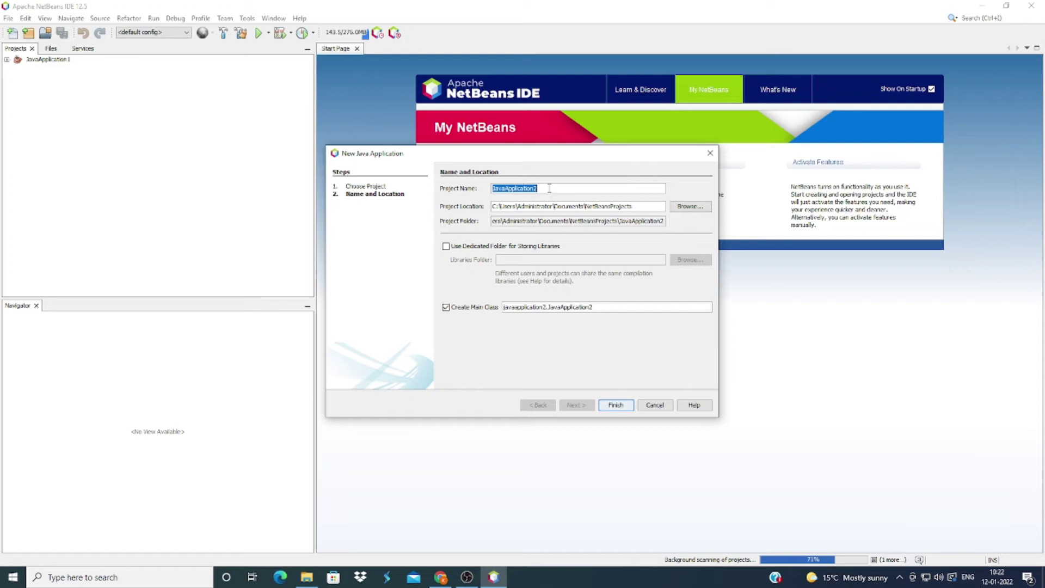
# Name the Java application project demo, turn off creation of a main class and create the project
pyautogui.write('demo')
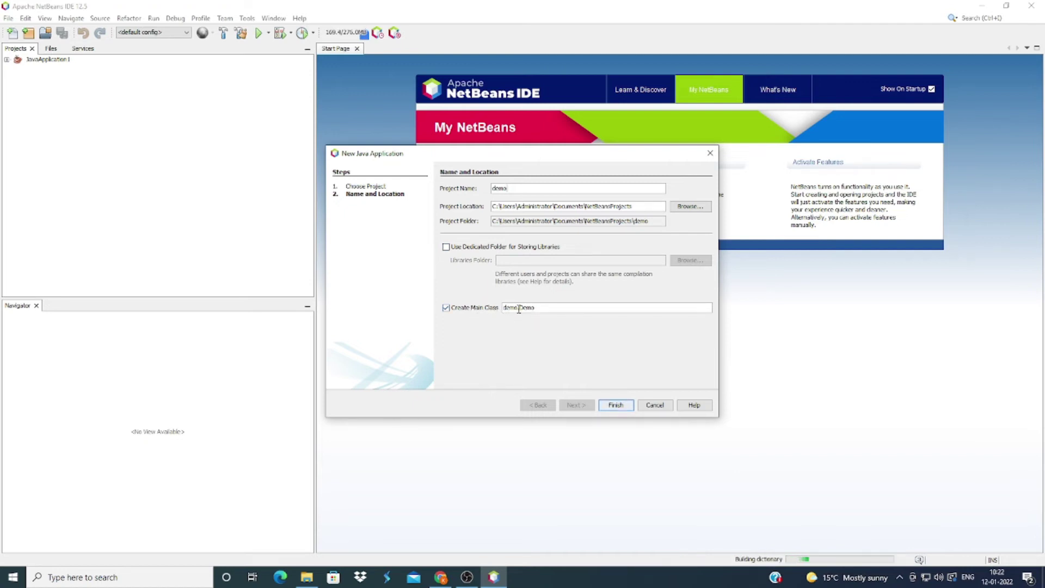
pyautogui.click(446, 308)
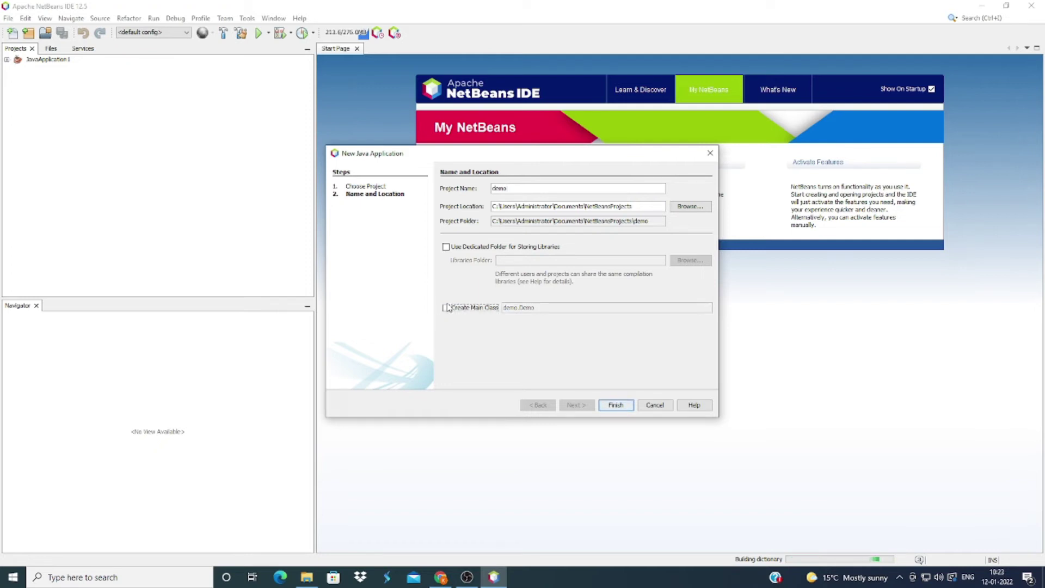
pyautogui.click(617, 405)
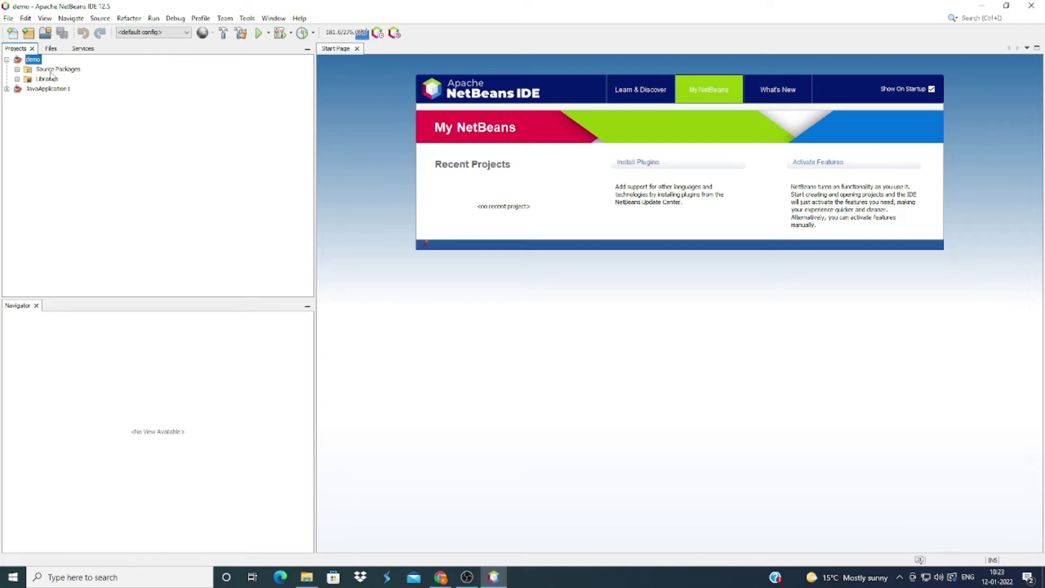
# Create a JFrame Form named DemoFrame in the demo project's Source Packages, then widen the design area and enlarge the form
pyautogui.click(42, 70)
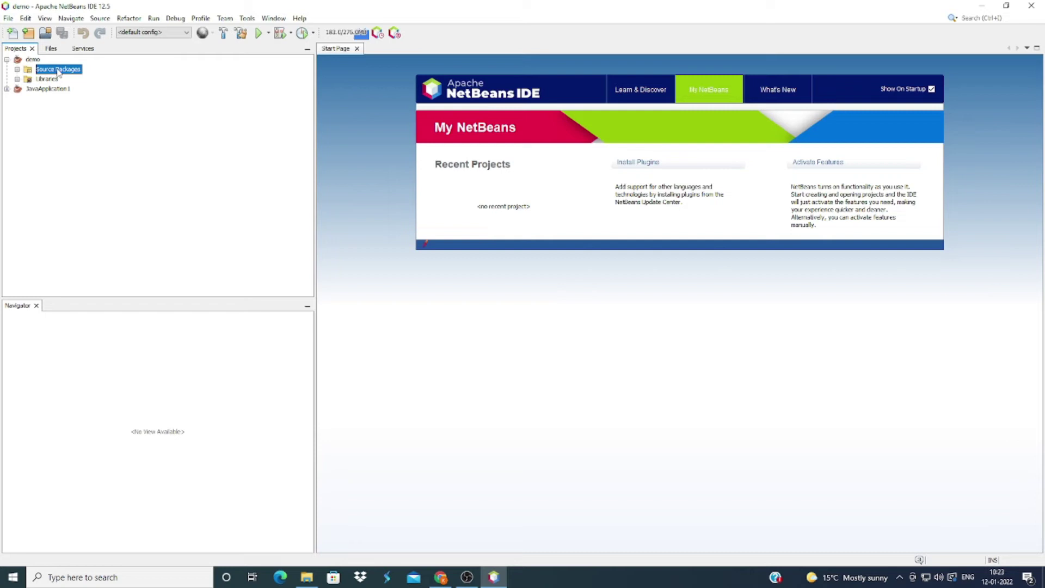
pyautogui.rightClick(58, 73)
pyautogui.moveTo(92, 79)
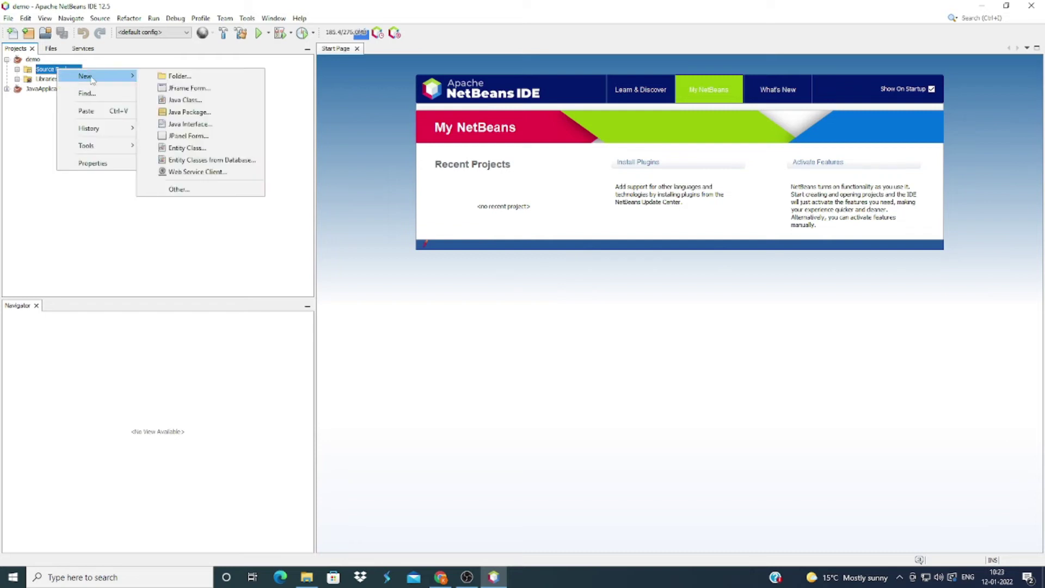
pyautogui.click(187, 89)
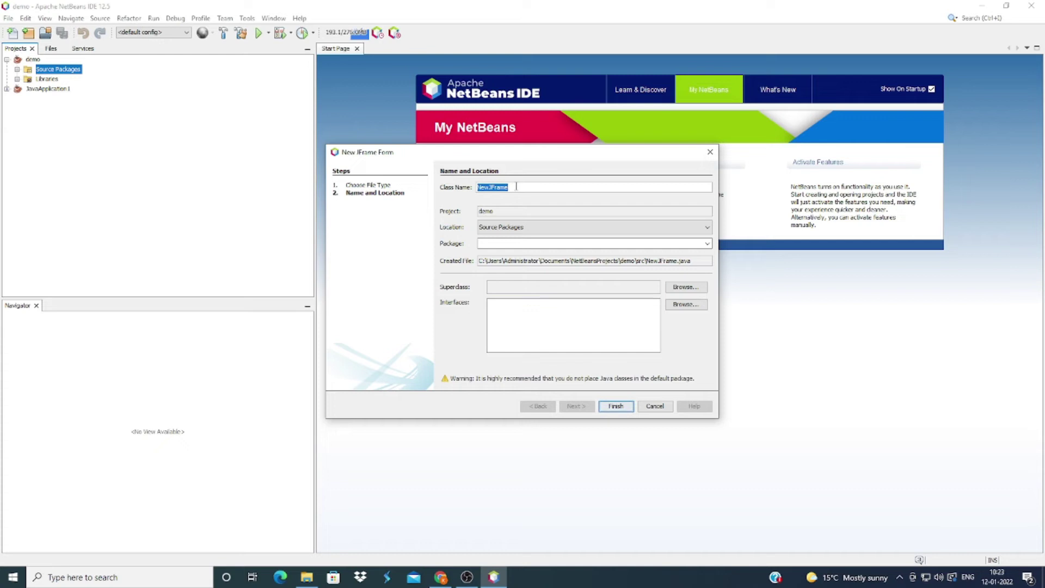
pyautogui.write('DemoFrame')
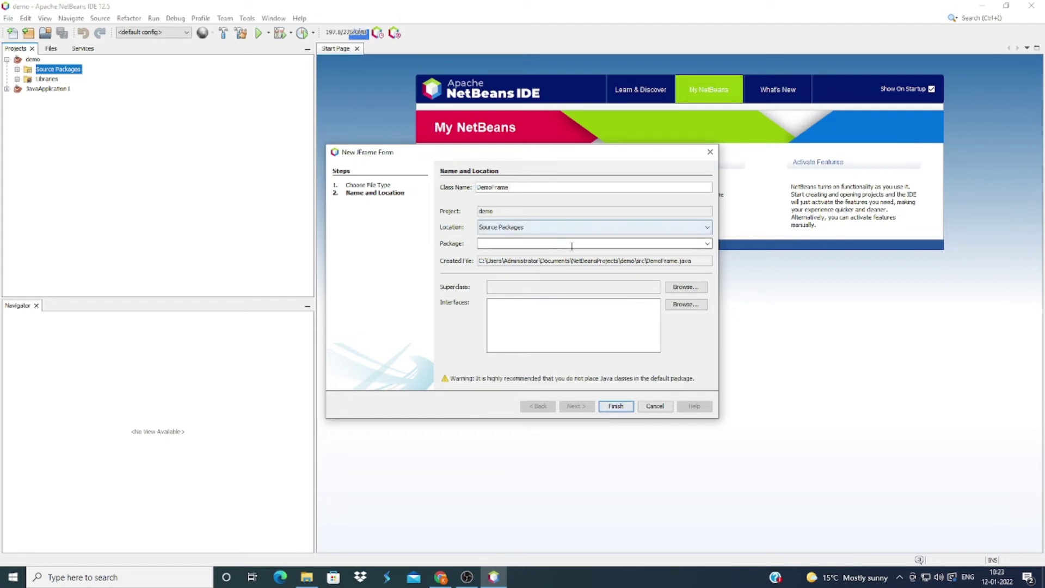
pyautogui.click(618, 408)
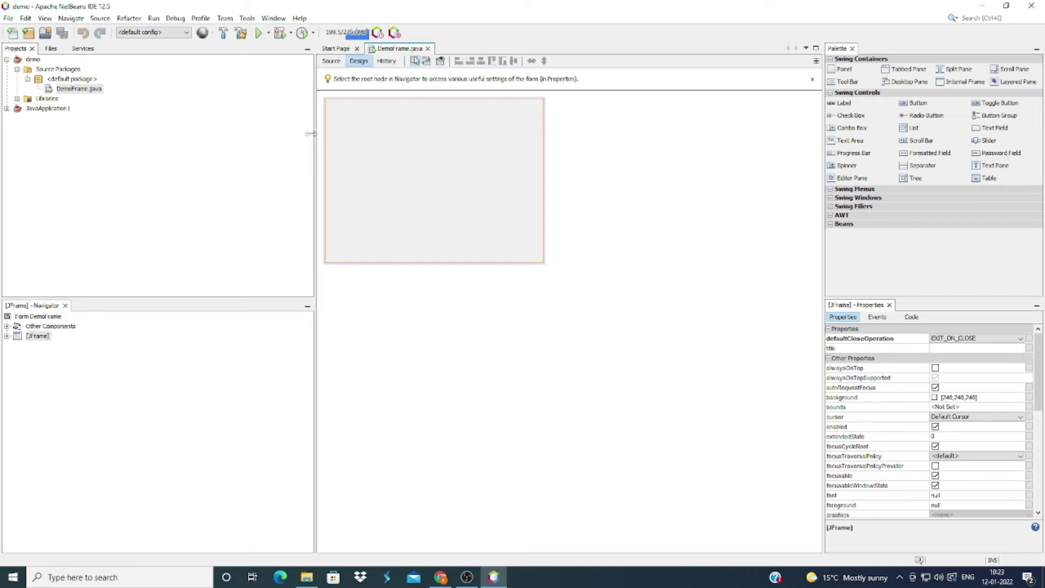
pyautogui.moveTo(310, 134); pyautogui.dragTo(163, 134)
pyautogui.moveTo(393, 265); pyautogui.dragTo(677, 390)
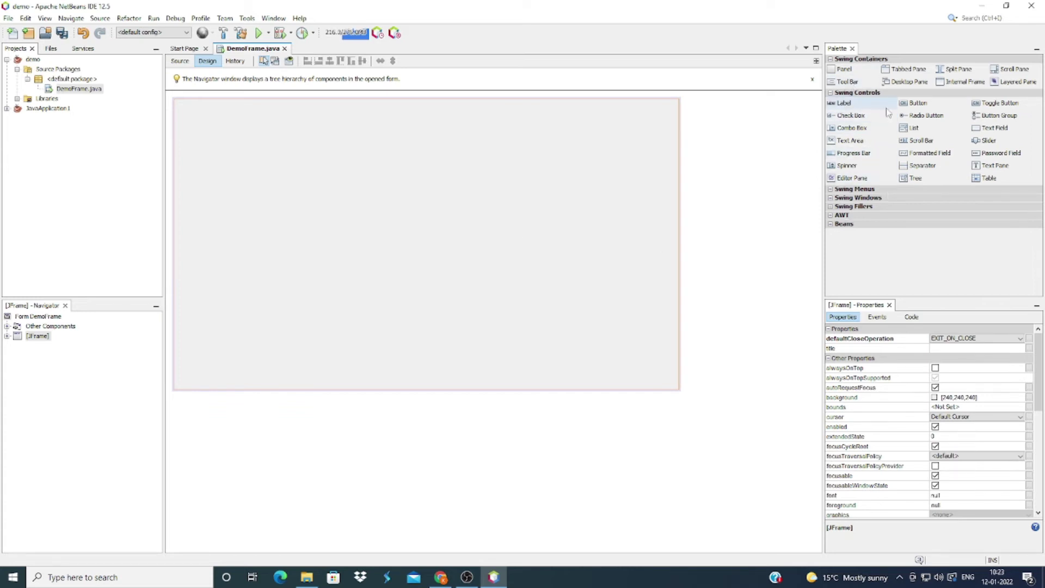
# Add a Menu Bar from Swing Menus to the form and place a Menu Item on its empty area beside Edit
pyautogui.click(831, 190)
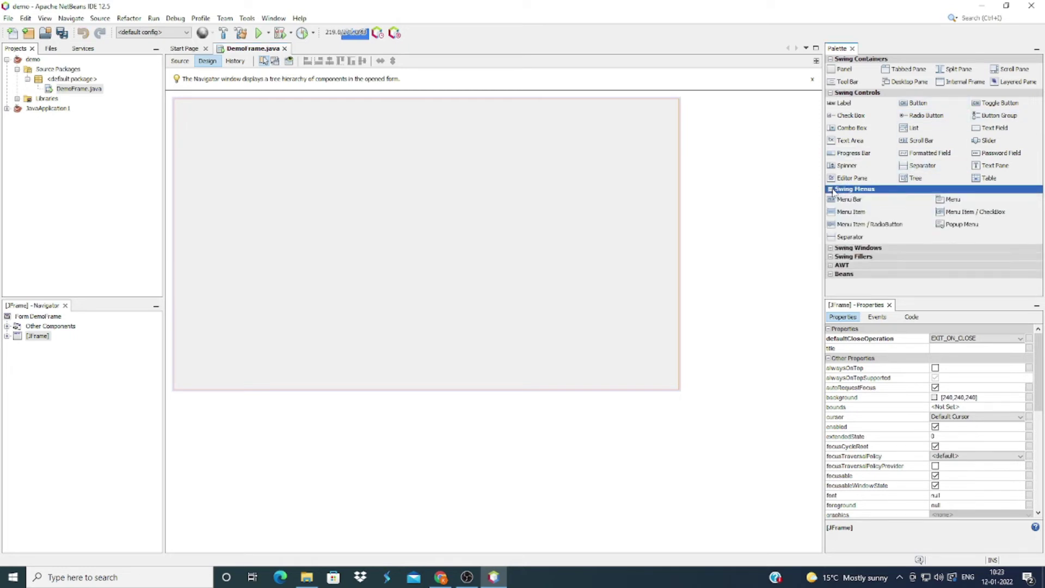
pyautogui.click(831, 249)
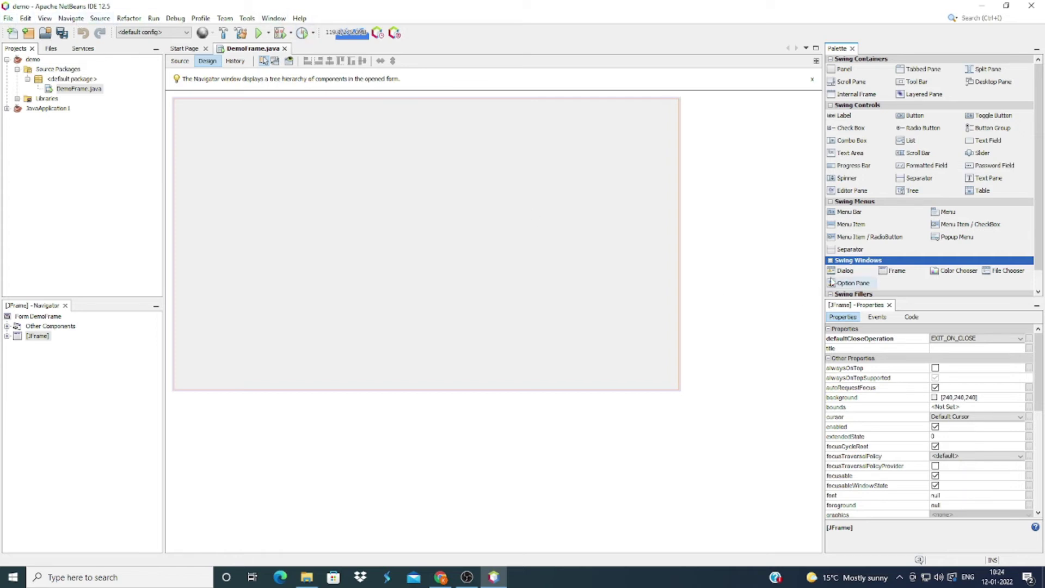
pyautogui.click(860, 214)
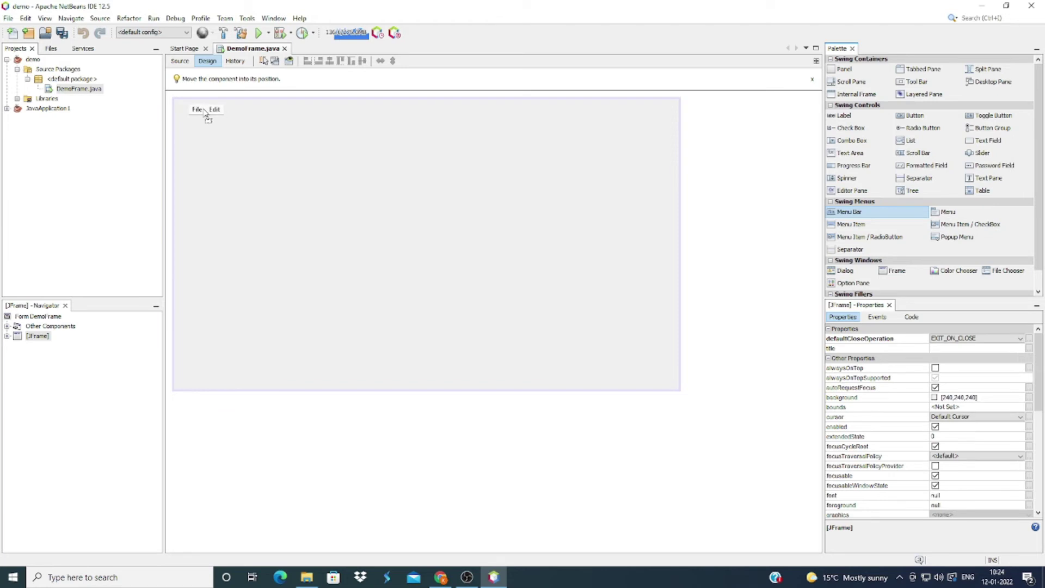
pyautogui.click(200, 110)
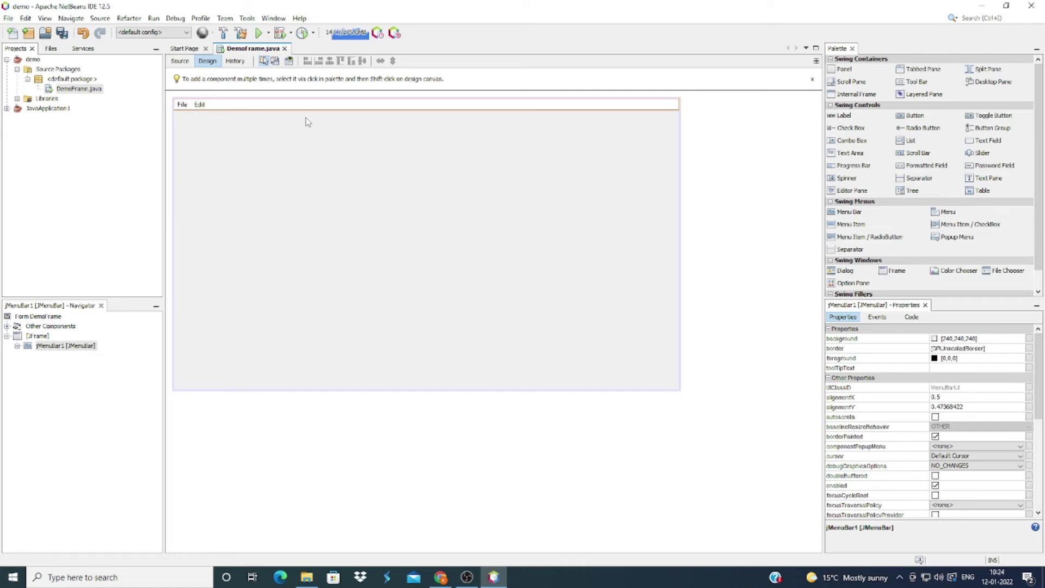
pyautogui.click(851, 224)
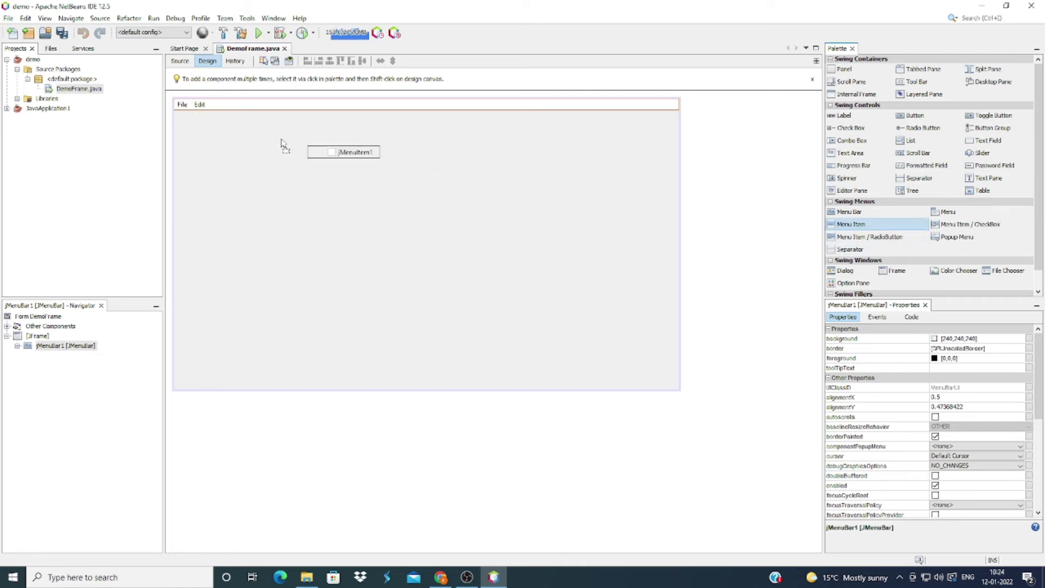
pyautogui.click(225, 104)
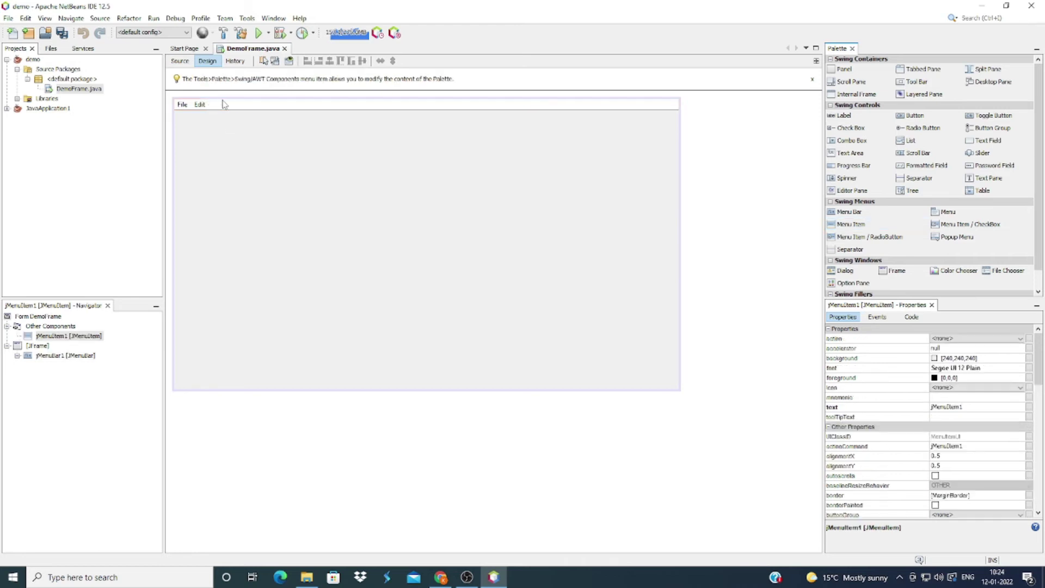
# Add two more menus after Edit on the menu bar, setting the first one's text to View
pyautogui.rightClick(218, 105)
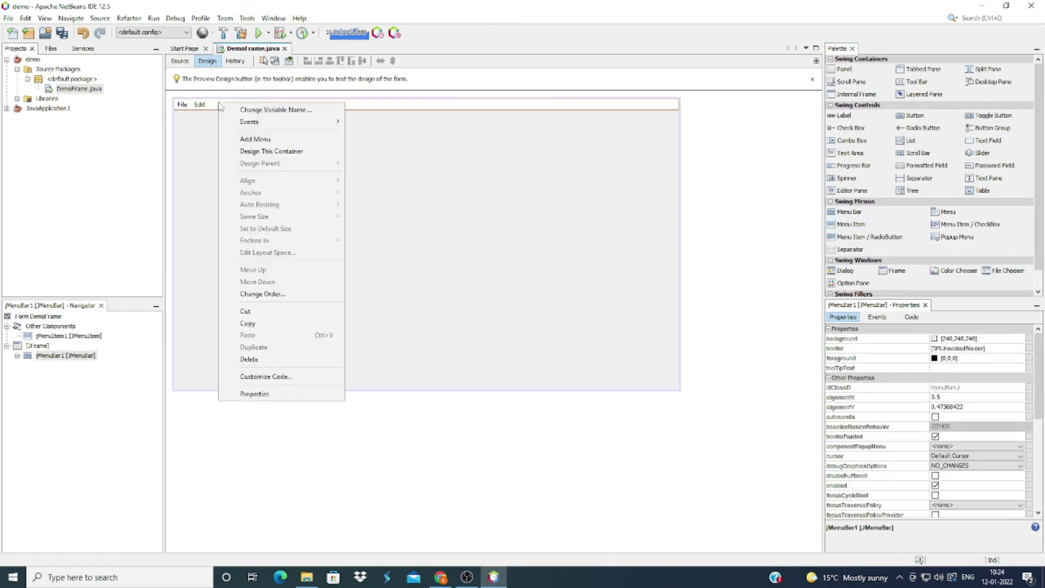
pyautogui.click(254, 139)
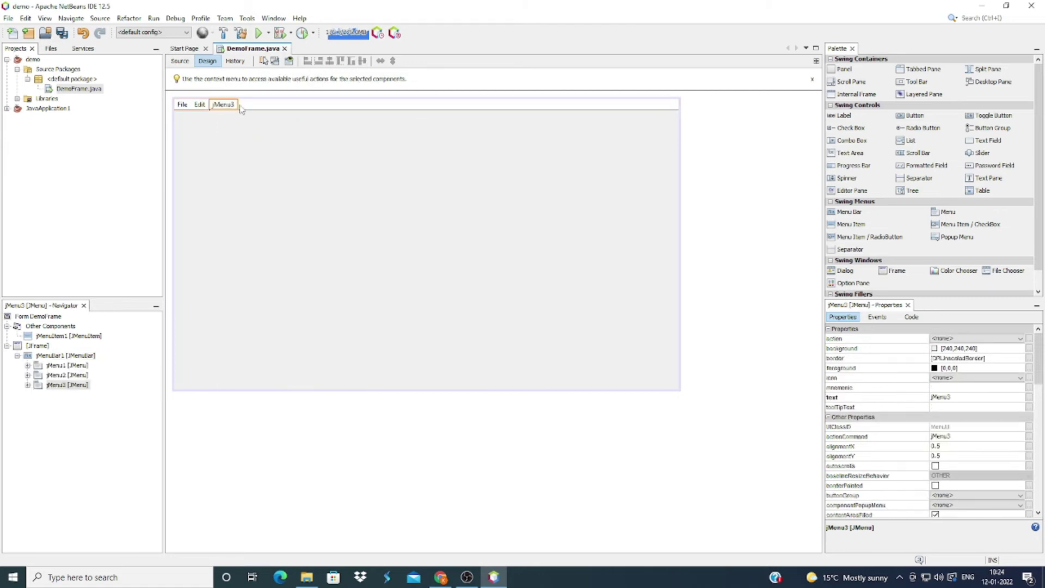
pyautogui.rightClick(228, 107)
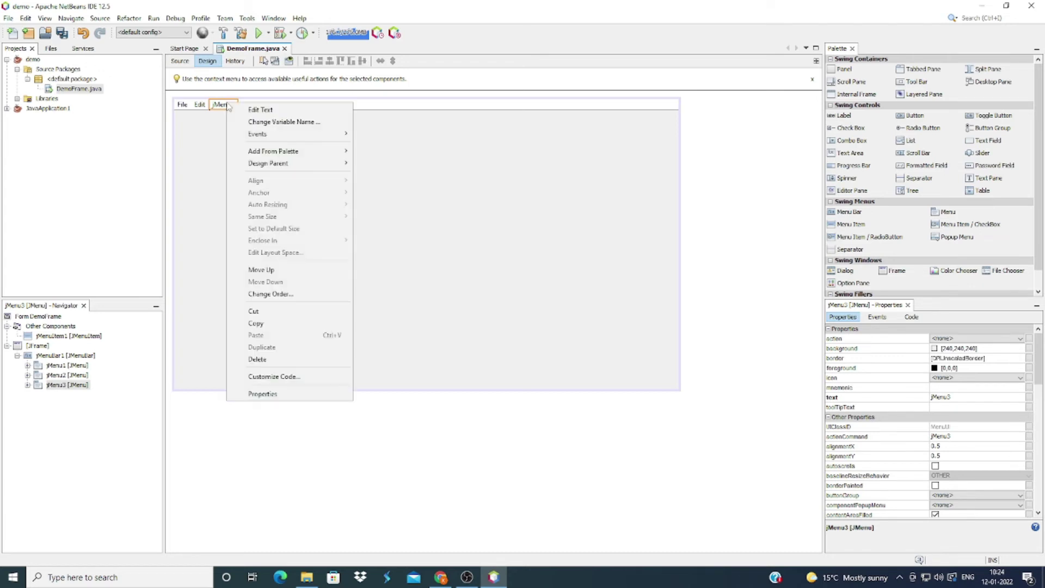
pyautogui.click(264, 111)
pyautogui.write('V')
pyautogui.press('Return')
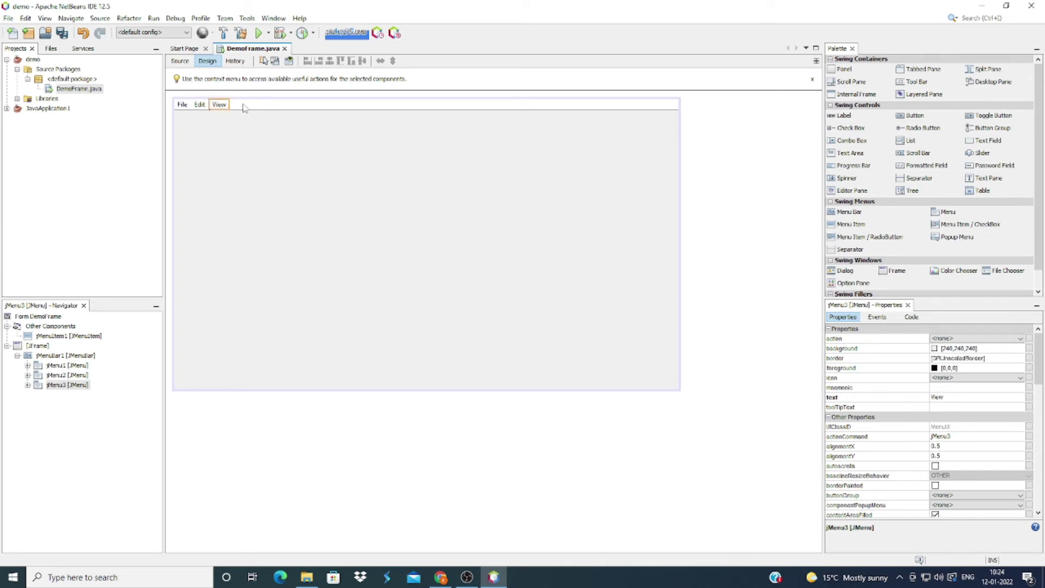
pyautogui.rightClick(246, 106)
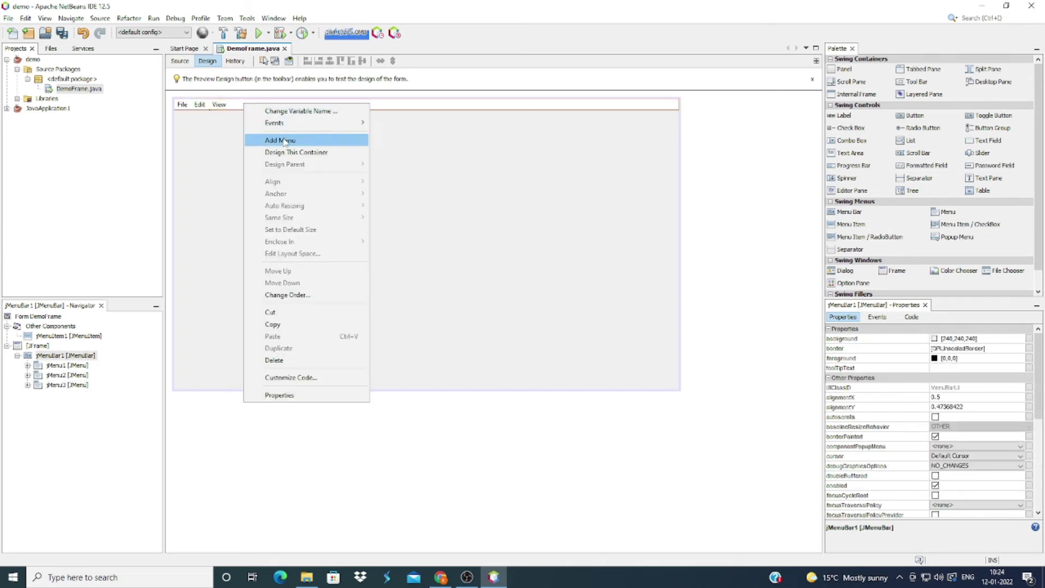
pyautogui.click(284, 142)
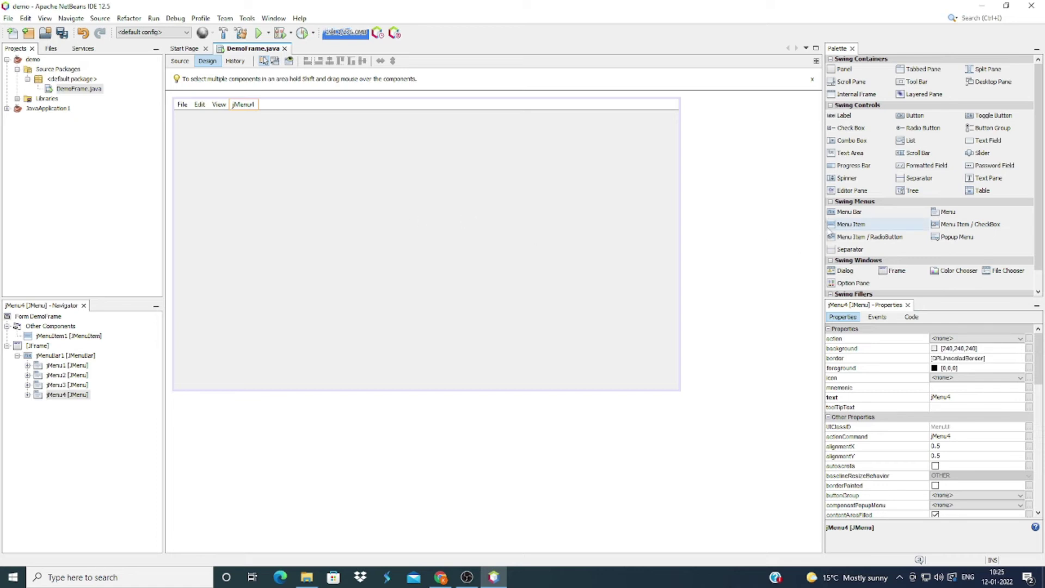
# Add a Menu Item to the File menu and set its text to open
pyautogui.click(850, 229)
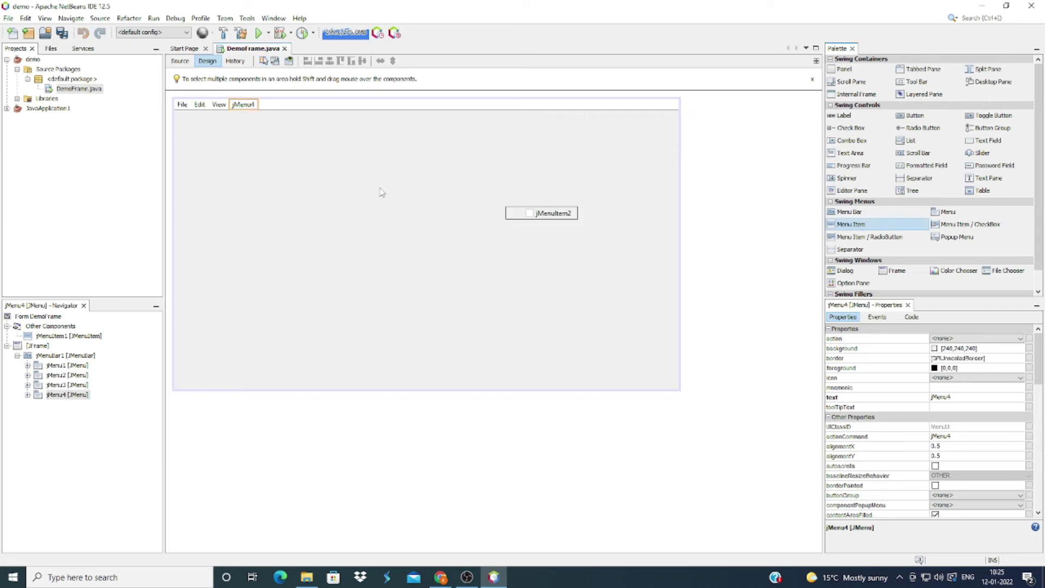
pyautogui.click(184, 112)
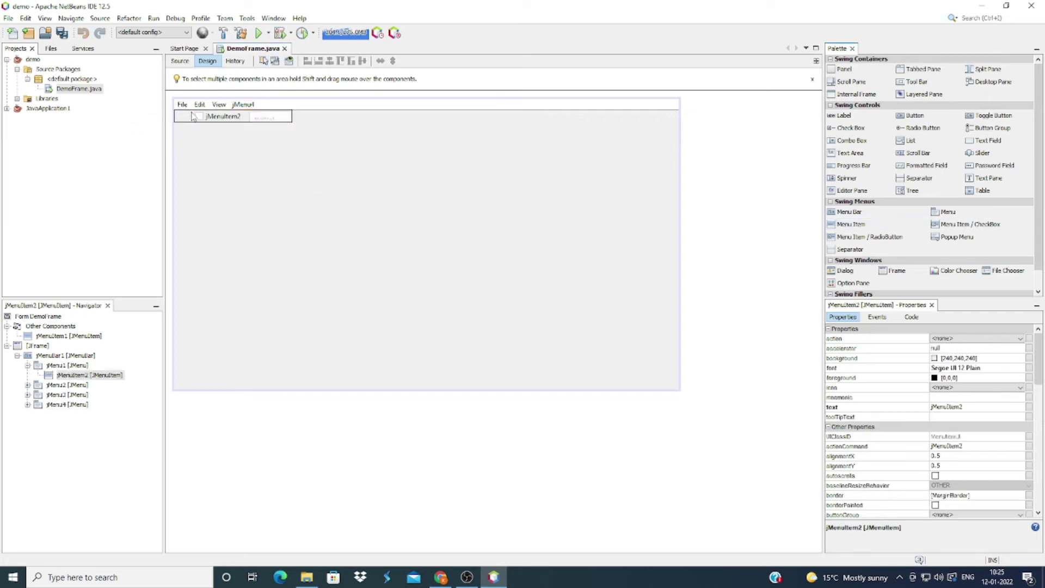
pyautogui.rightClick(215, 119)
pyautogui.click(246, 123)
pyautogui.write('open')
pyautogui.press('Return')
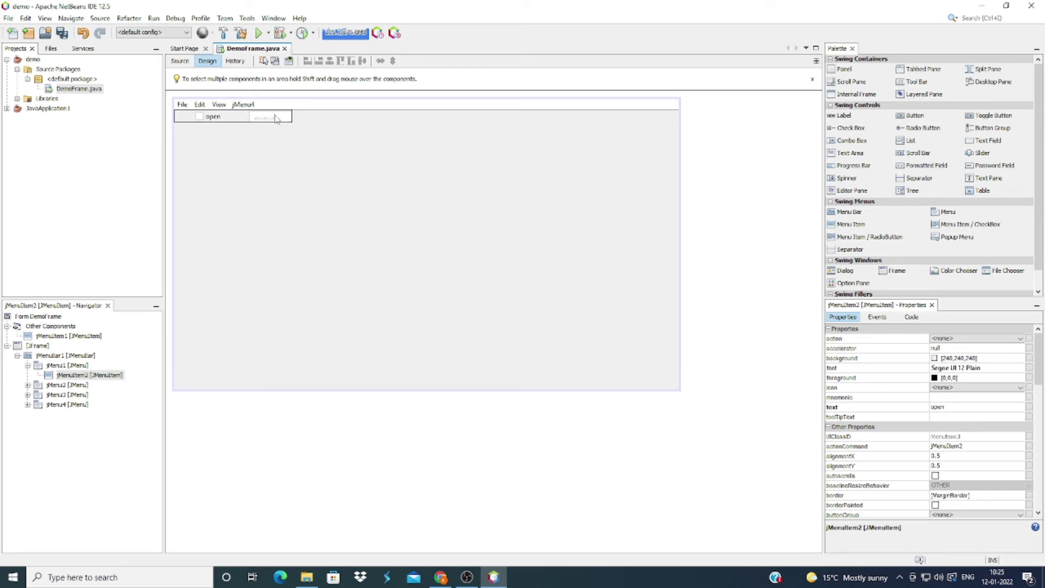
pyautogui.click(273, 122)
pyautogui.click(283, 158)
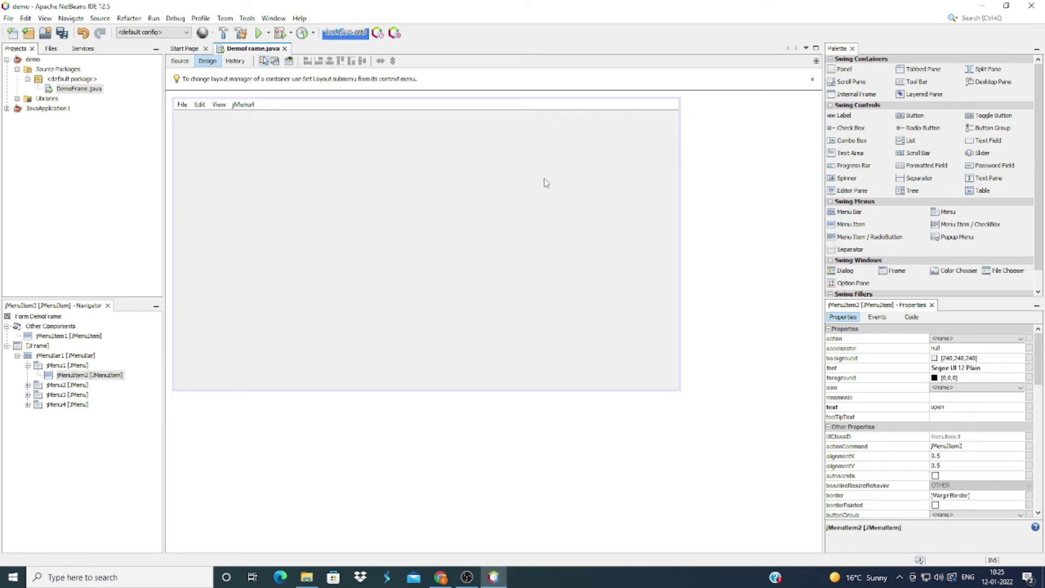
# Place a Label in the upper part of the form and set its text to "welcome to Our Channel"
pyautogui.click(844, 115)
pyautogui.click(261, 173)
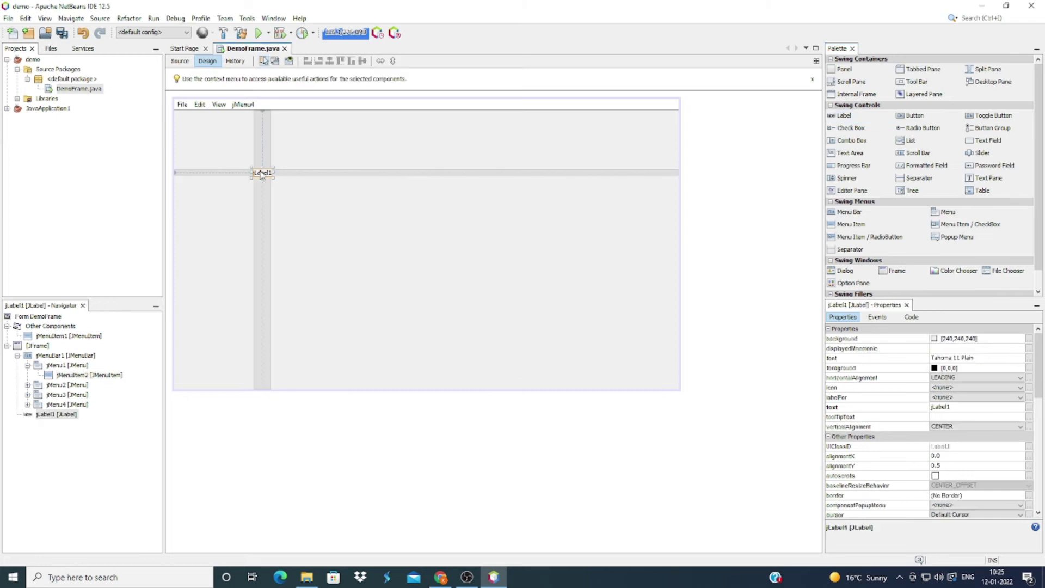
pyautogui.rightClick(261, 173)
pyautogui.click(291, 178)
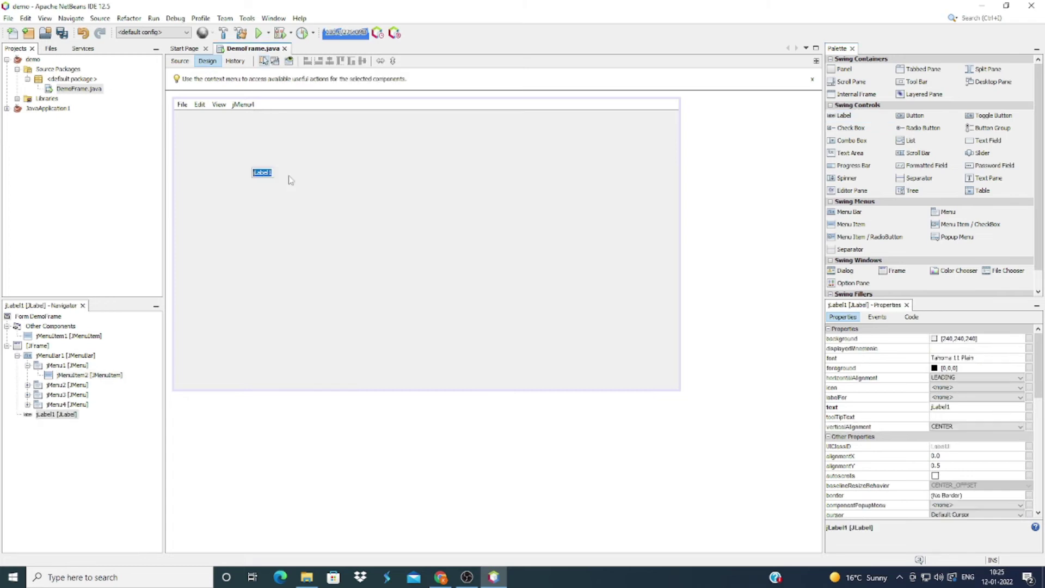
pyautogui.write('w')
pyautogui.write('elcome to Our Channel')
pyautogui.press('Return')
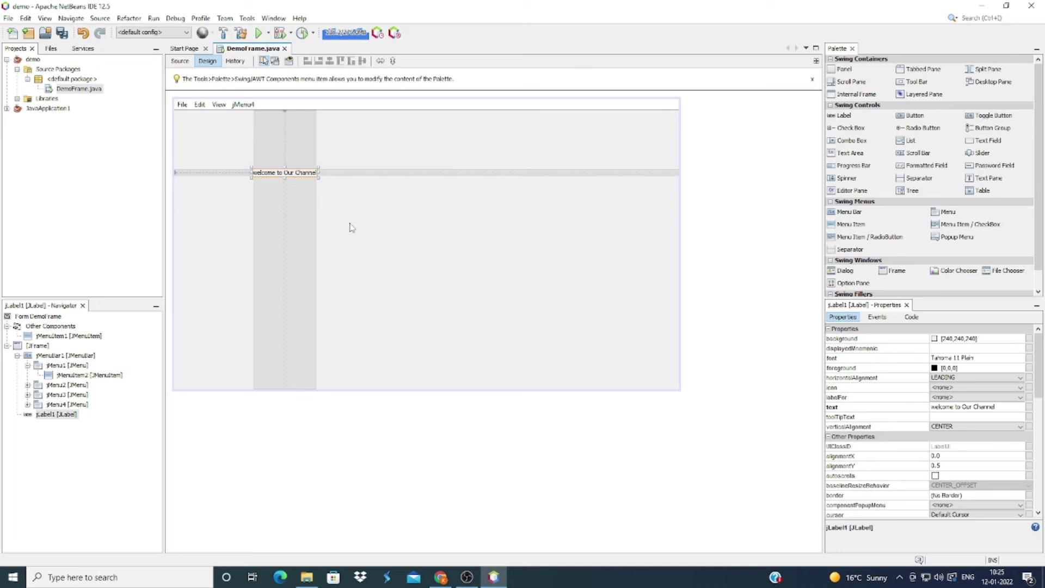
# Open the welcome label's properties and set its font to Tahoma Bold, size 36
pyautogui.rightClick(303, 176)
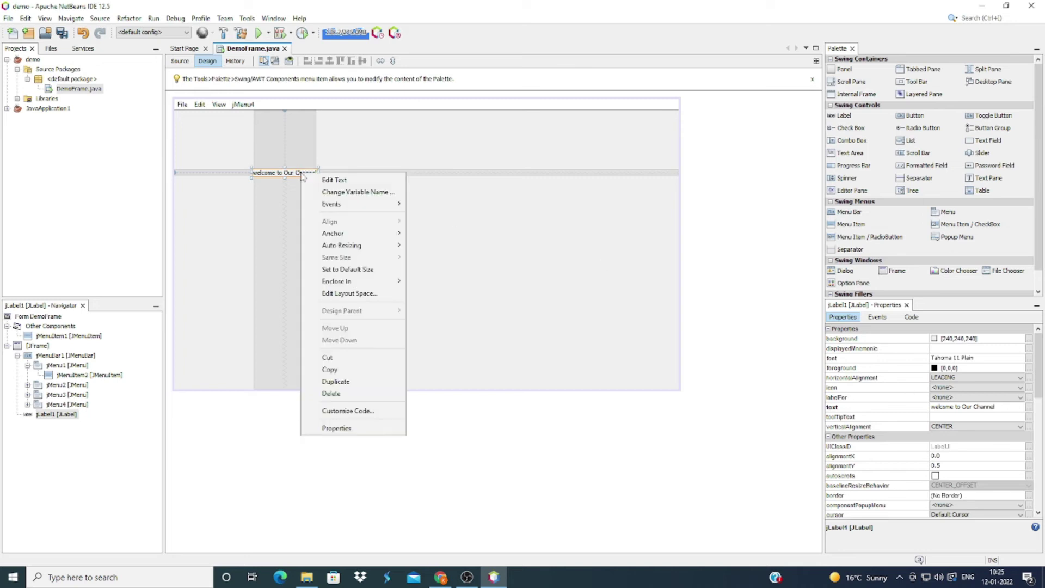
pyautogui.click(351, 428)
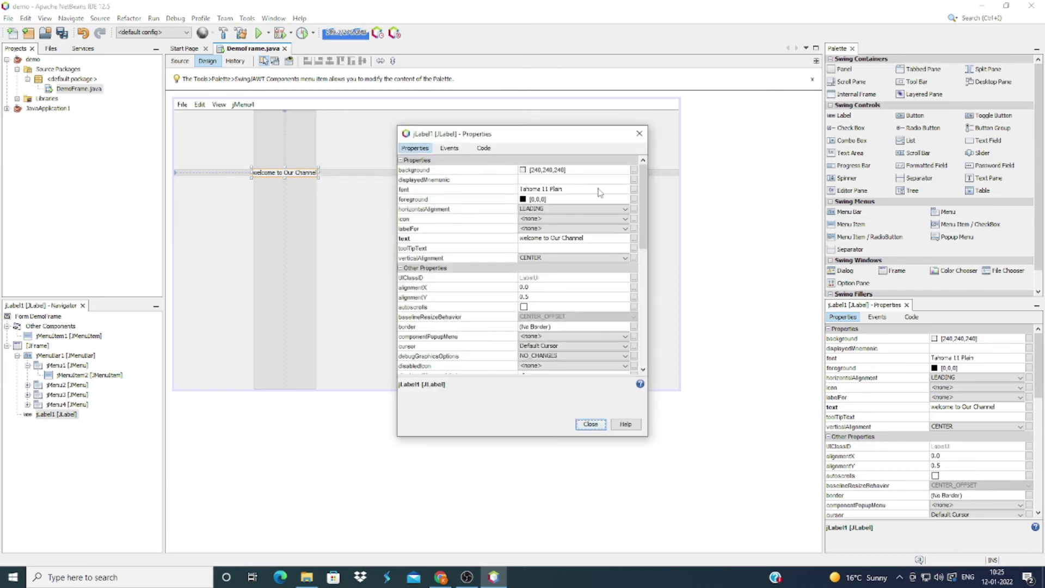
pyautogui.click(634, 189)
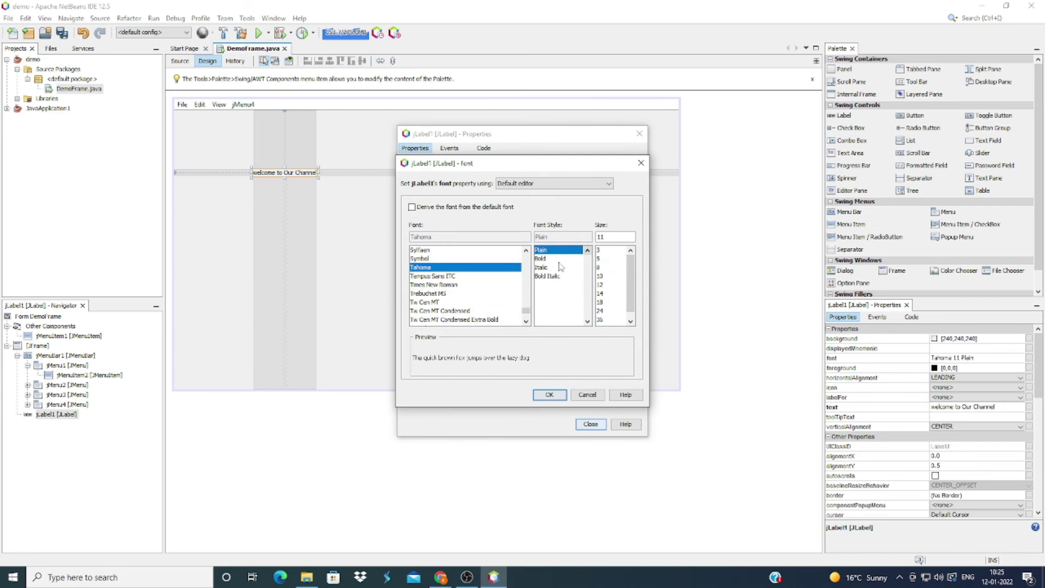
pyautogui.click(542, 259)
pyautogui.click(600, 319)
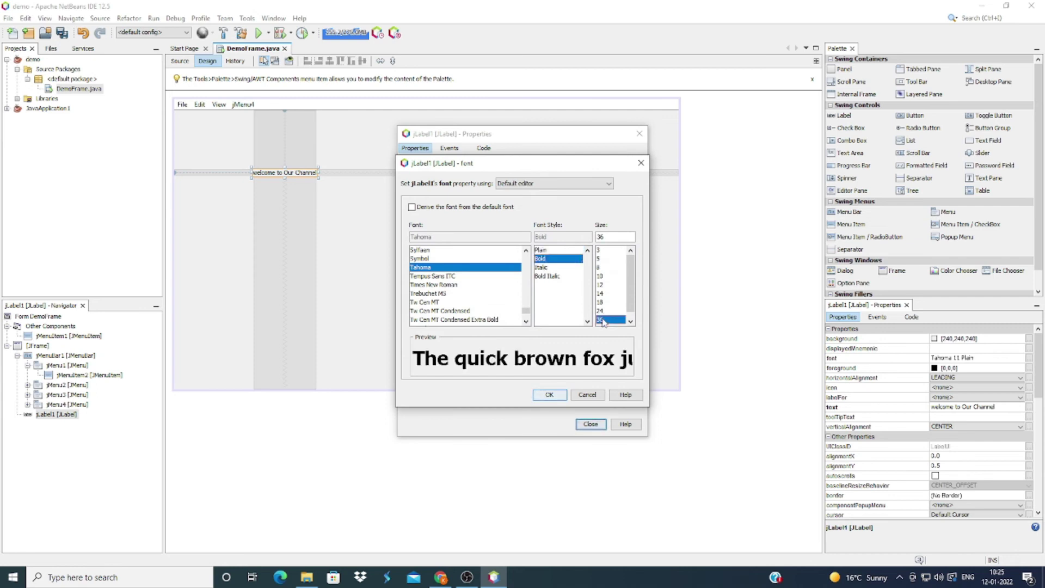
pyautogui.click(555, 395)
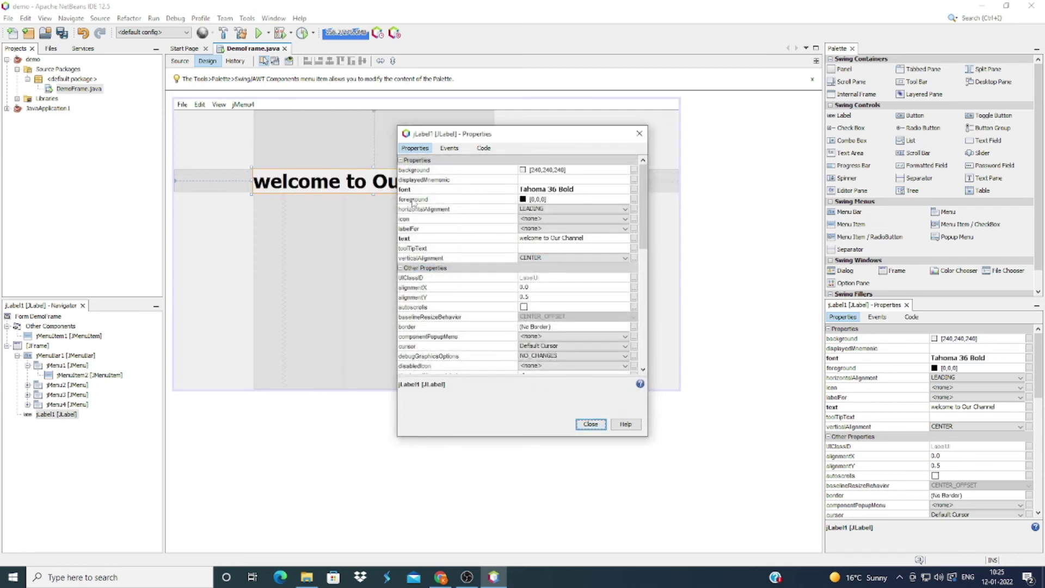
# Set the welcome label's foreground colour to red (255,0,0)
pyautogui.click(634, 200)
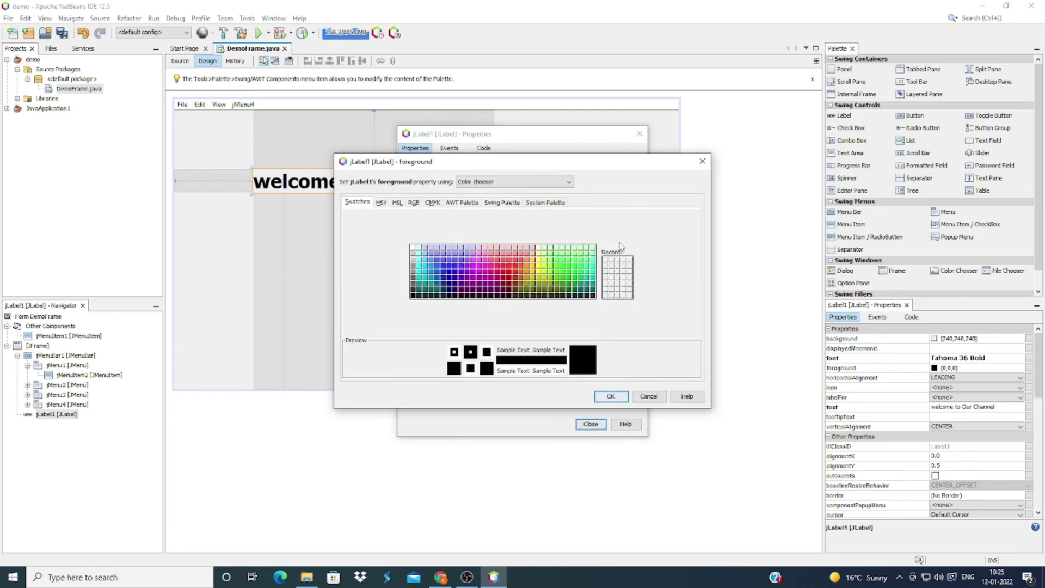
pyautogui.click(510, 274)
pyautogui.click(600, 395)
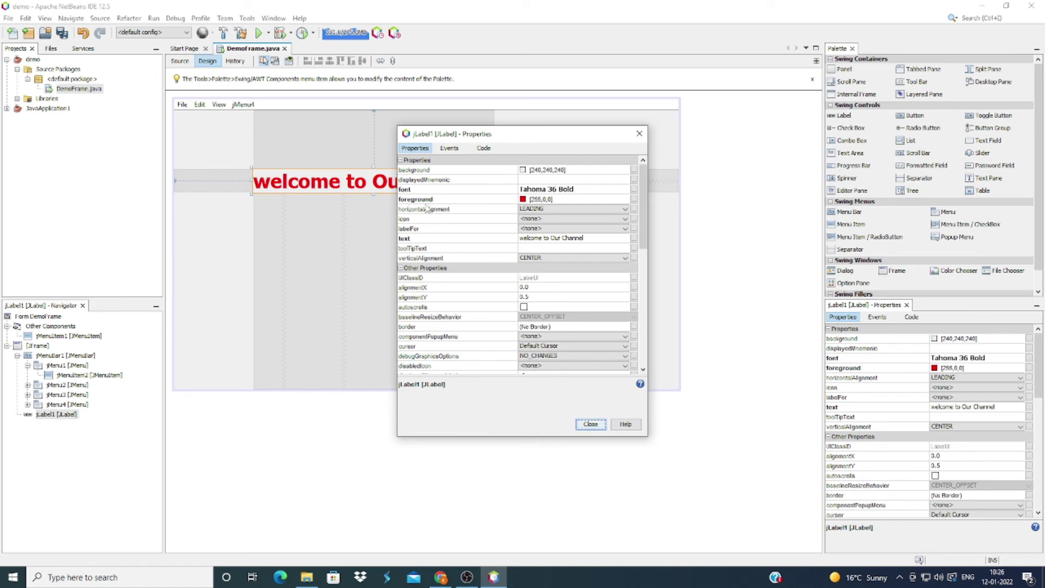
# Set the welcome label's background colour to bright green from the colour swatches and close its properties
pyautogui.click(634, 171)
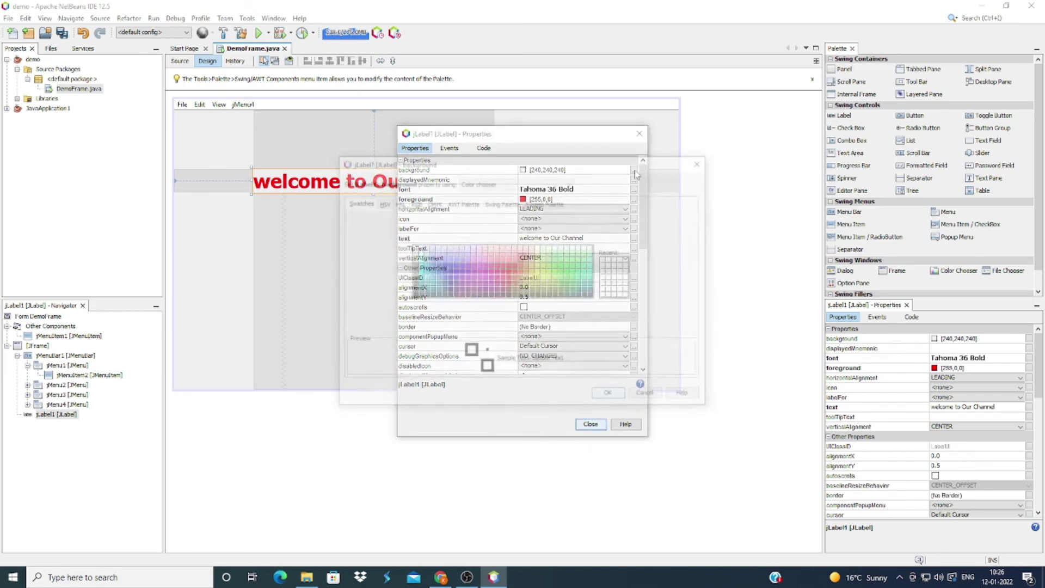
pyautogui.click(575, 270)
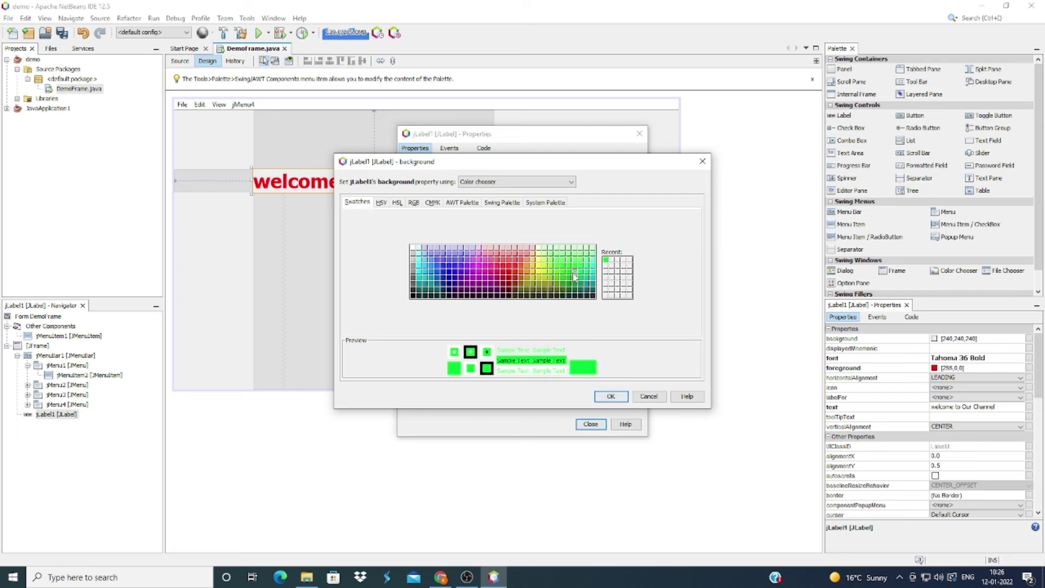
pyautogui.click(610, 398)
pyautogui.click(590, 424)
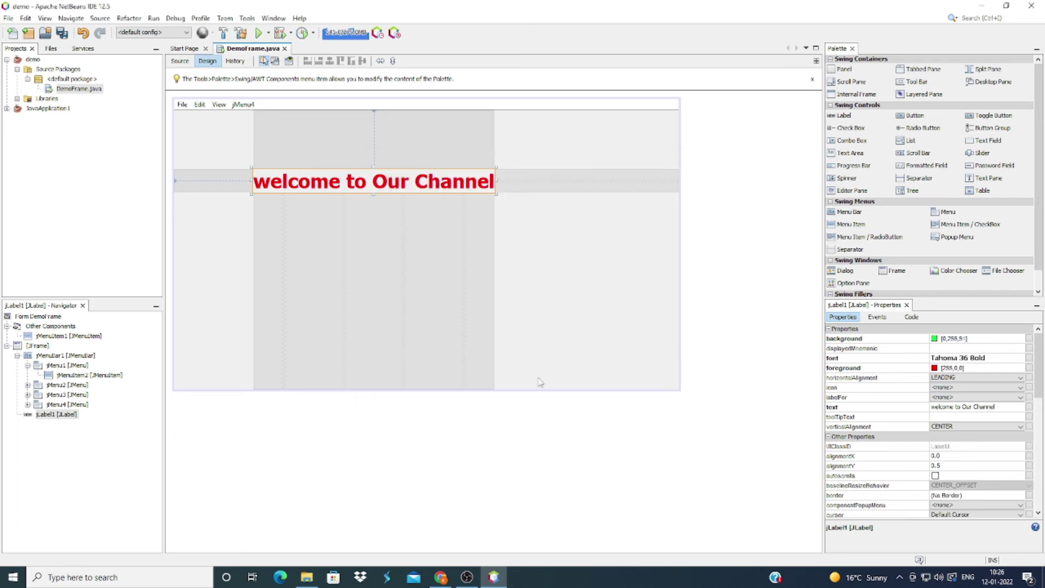
pyautogui.click(594, 245)
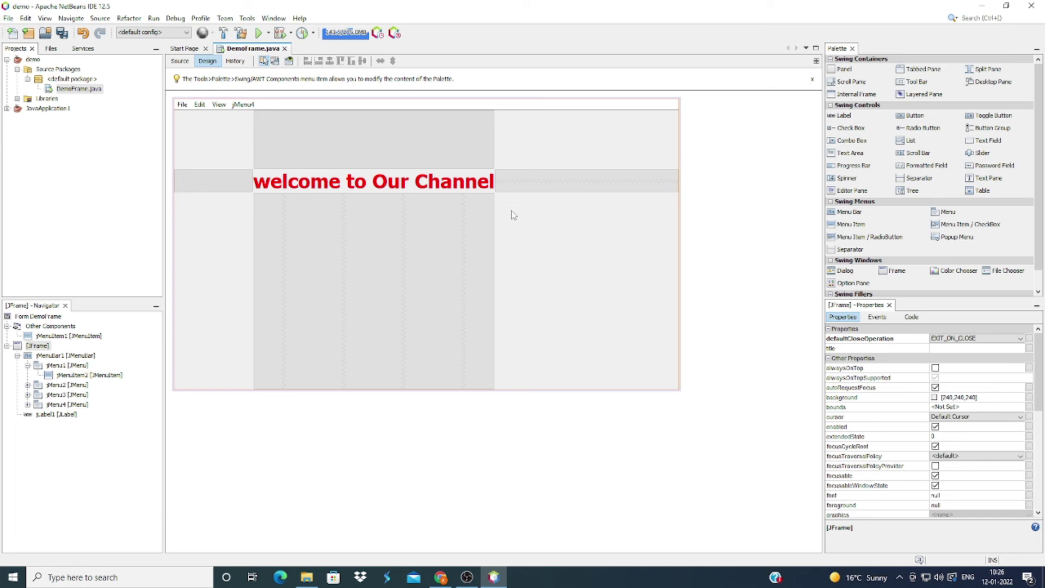
# Place a Button in the lower middle of the form and a Check Box between it and the welcome label
pyautogui.click(914, 116)
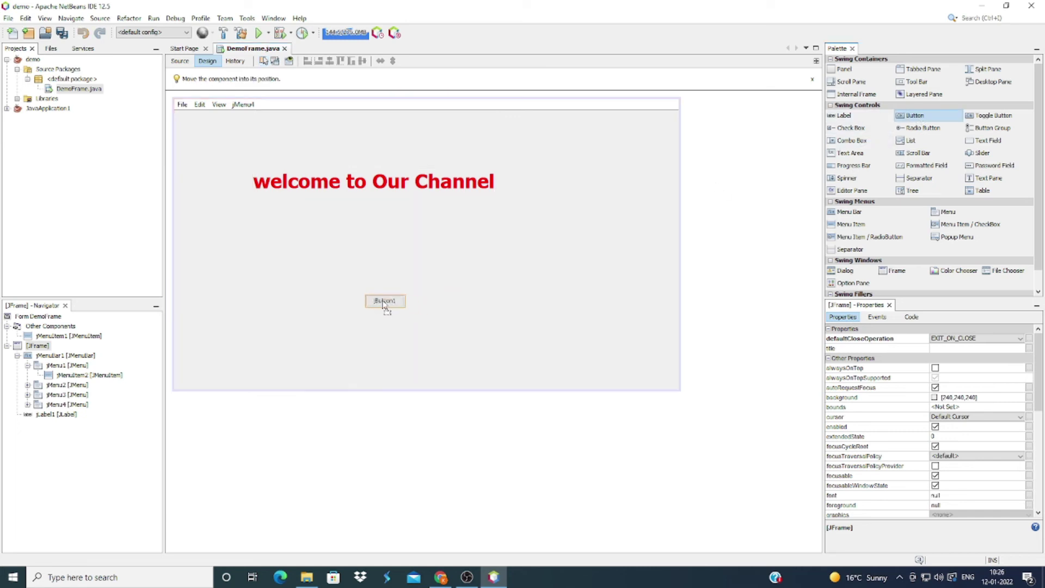
pyautogui.click(384, 305)
pyautogui.click(851, 128)
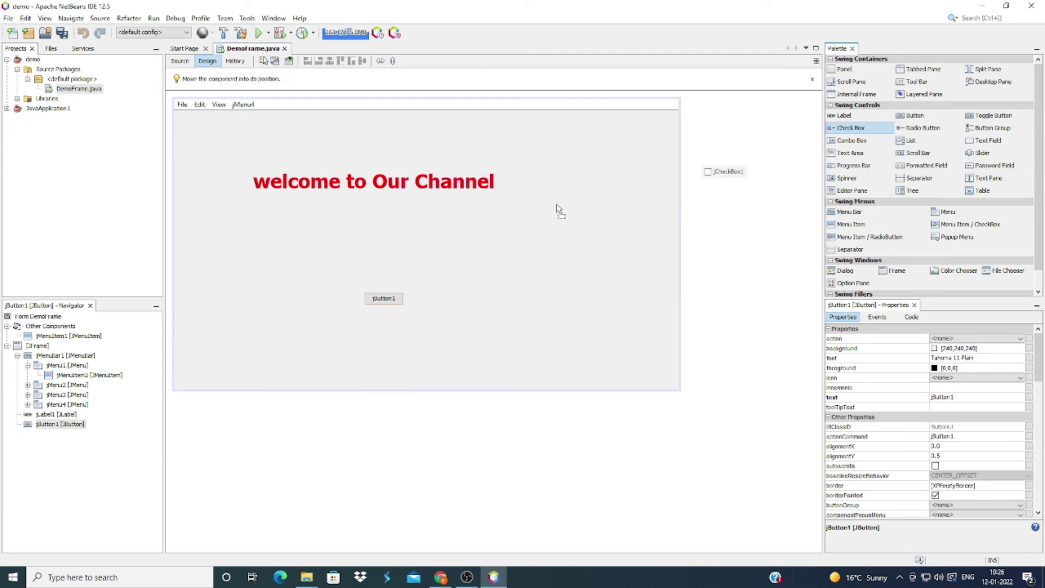
pyautogui.click(325, 242)
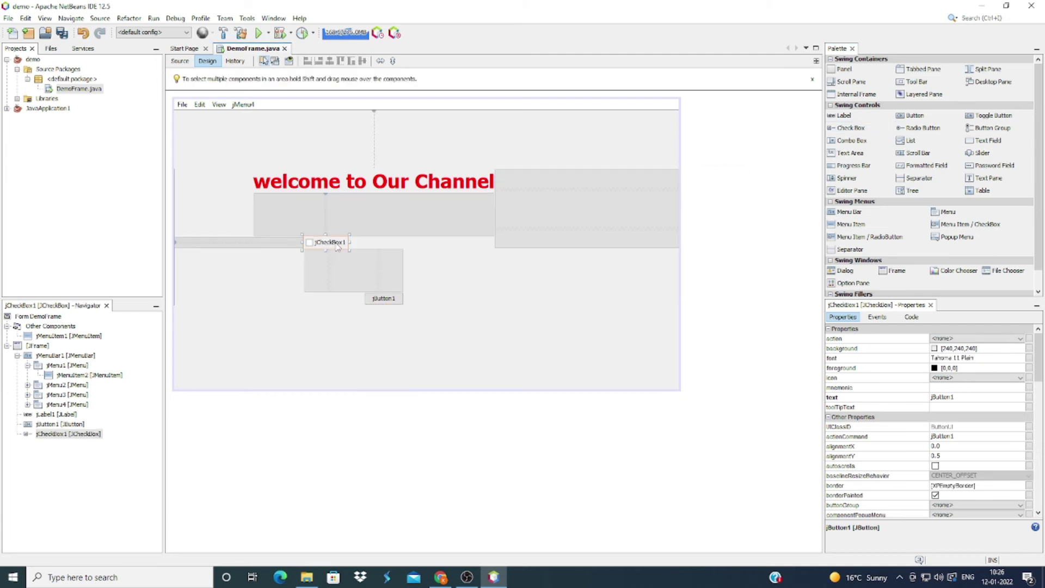
# Place a List to the right of the check box and add a Password Field to the form
pyautogui.click(910, 140)
pyautogui.click(473, 256)
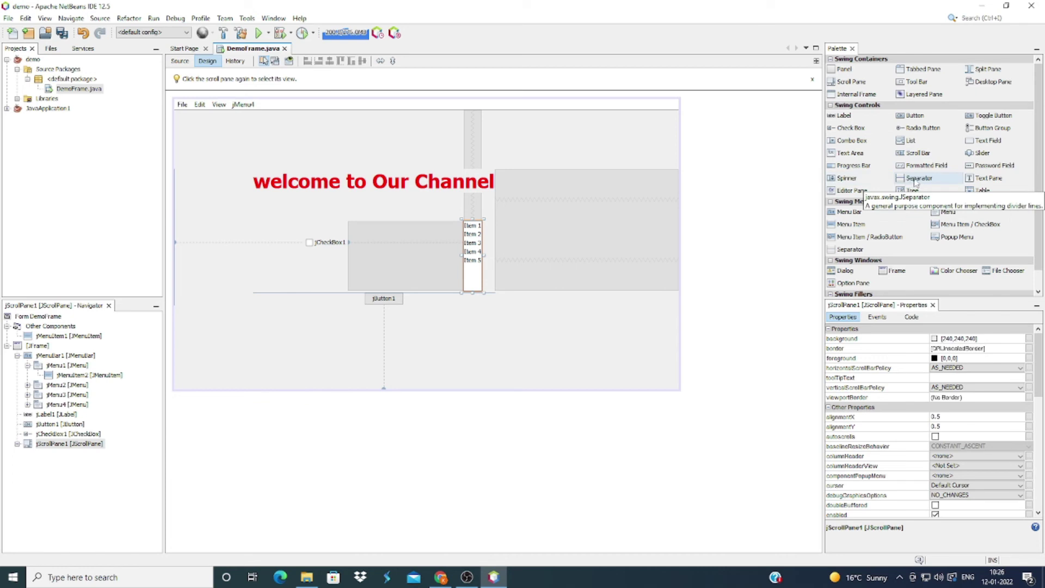
pyautogui.click(994, 165)
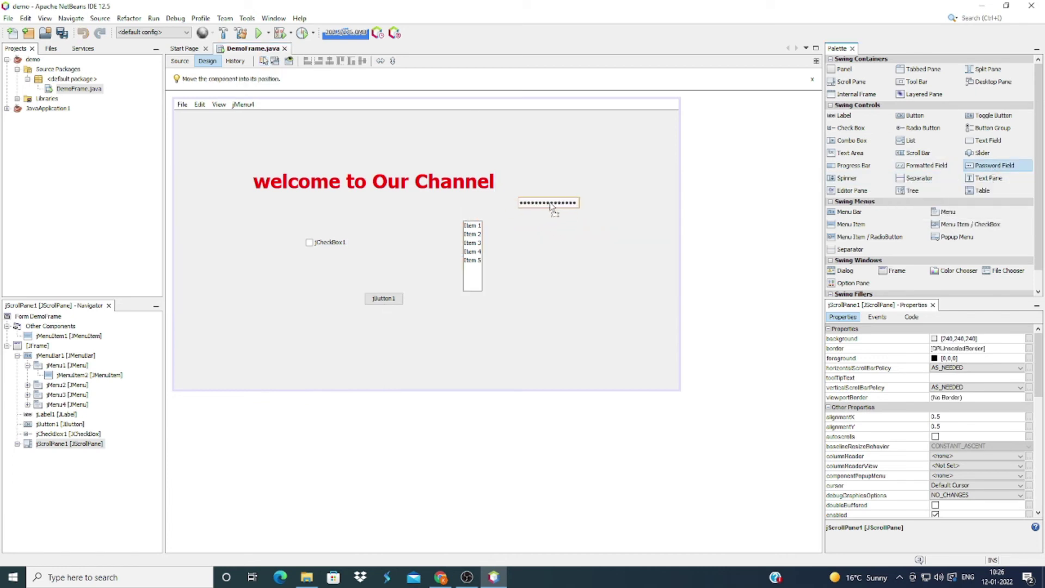